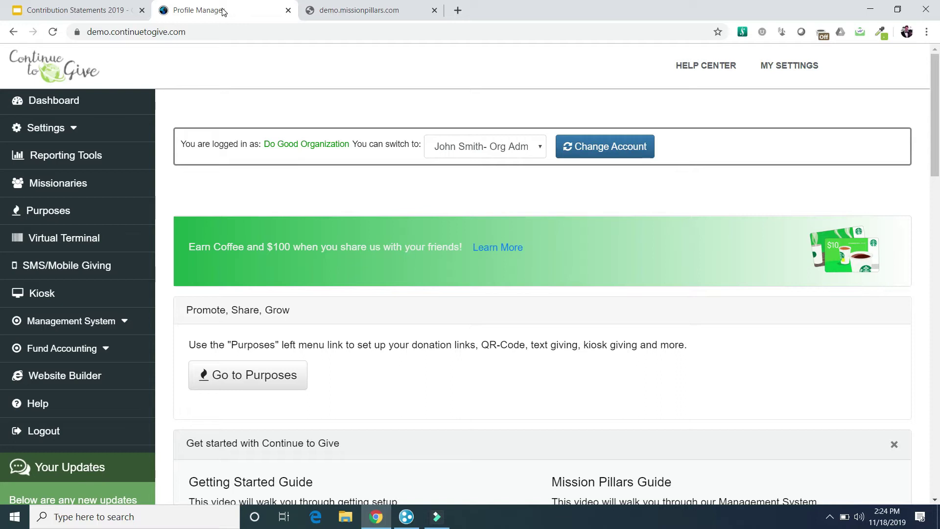
- Open the Management System dashboard, search contacts for "demo" and view the second suggested contact's profile
{"action": "left_click", "coordinate": [100, 325]}
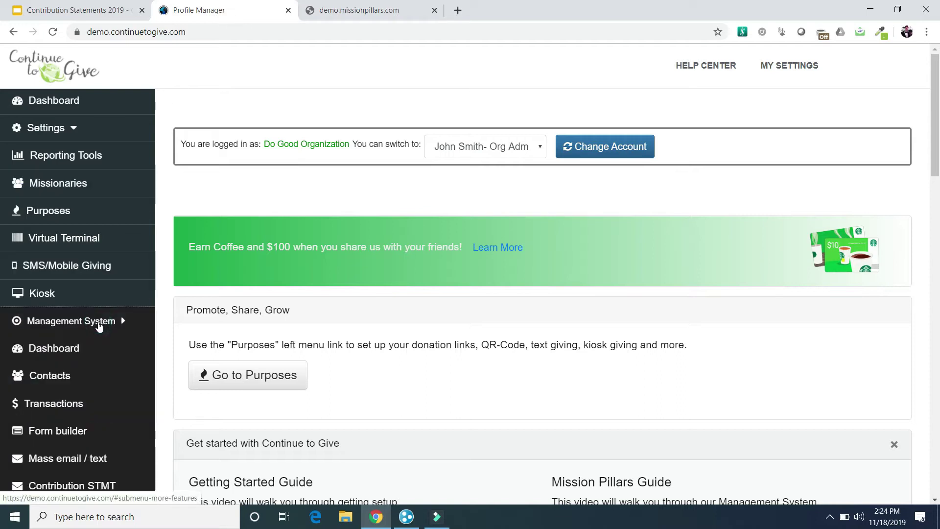
{"action": "left_click", "coordinate": [73, 349]}
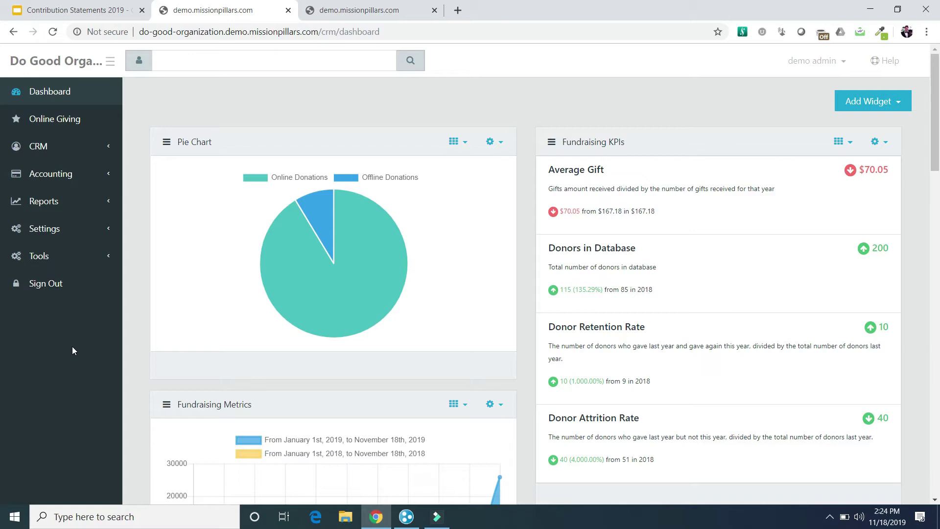
{"action": "left_click", "coordinate": [212, 58]}
{"action": "type", "text": "demo"}
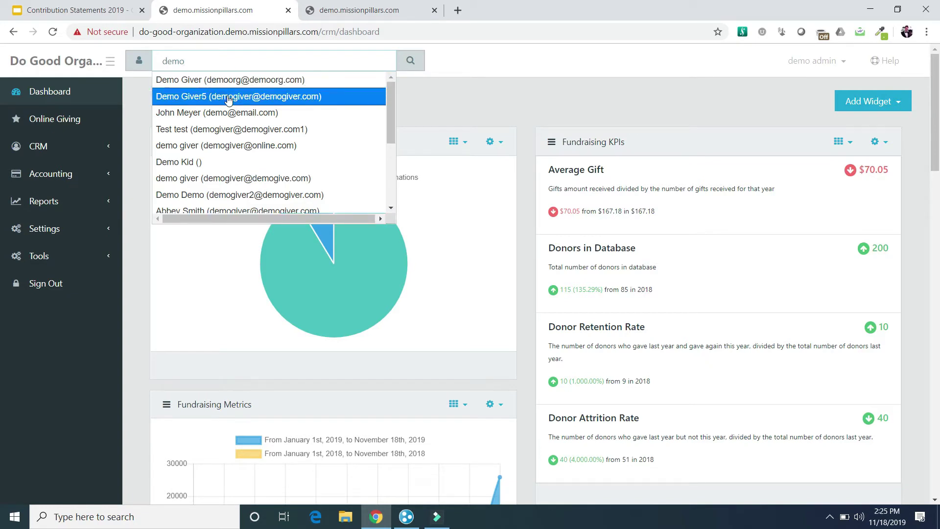
{"action": "left_click", "coordinate": [227, 96]}
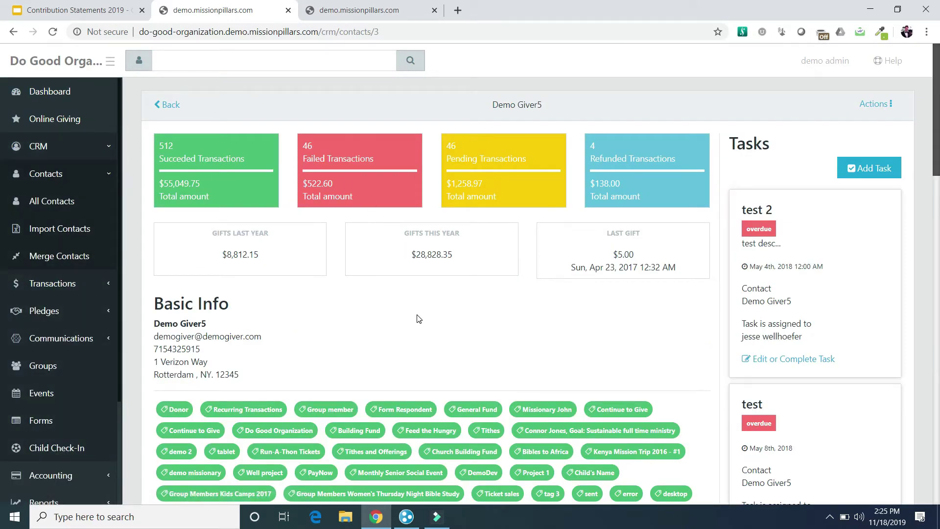
{"action": "scroll", "coordinate": [417, 316], "scroll_direction": "down", "scroll_amount": 3}
{"action": "scroll", "coordinate": [363, 308], "scroll_direction": "up", "scroll_amount": 1}
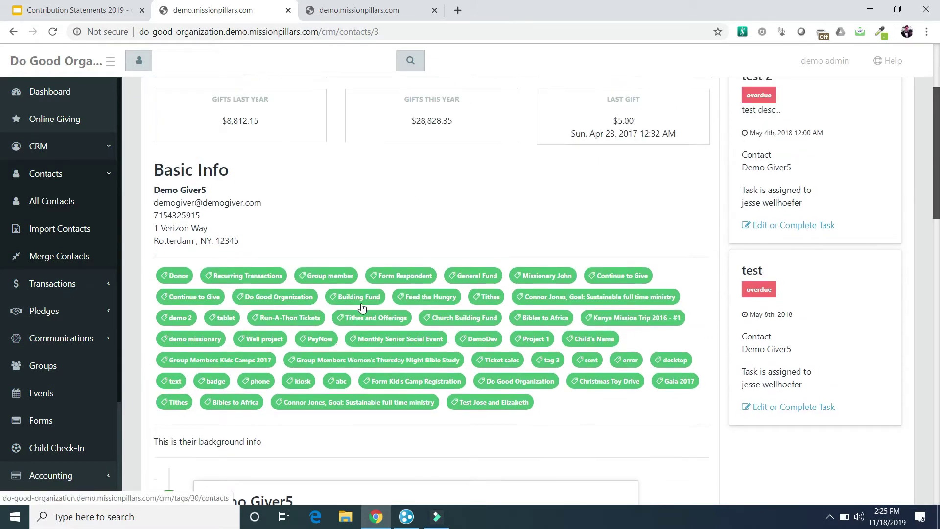
{"action": "scroll", "coordinate": [363, 308], "scroll_direction": "up", "scroll_amount": 3}
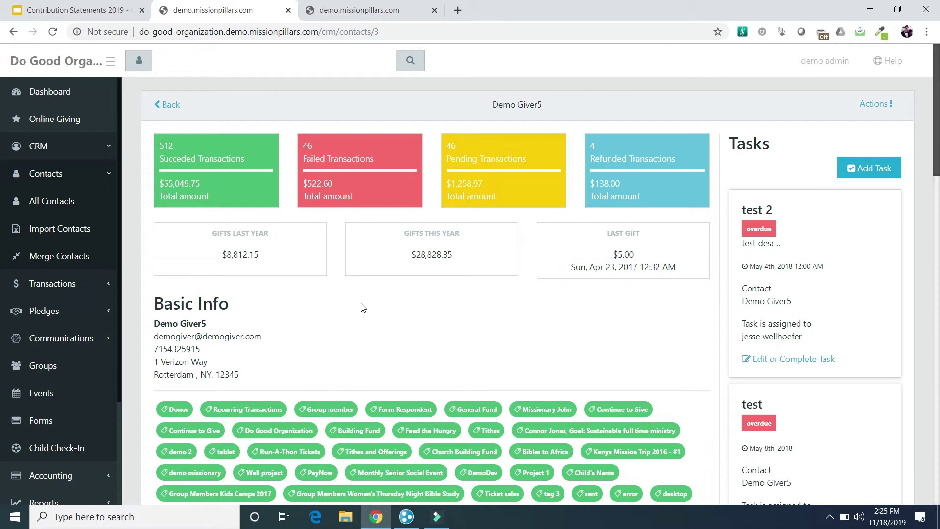
- Open the contact for editing and review the Send Paper Contribution Statement option, contact details and addresses
{"action": "left_click", "coordinate": [875, 105]}
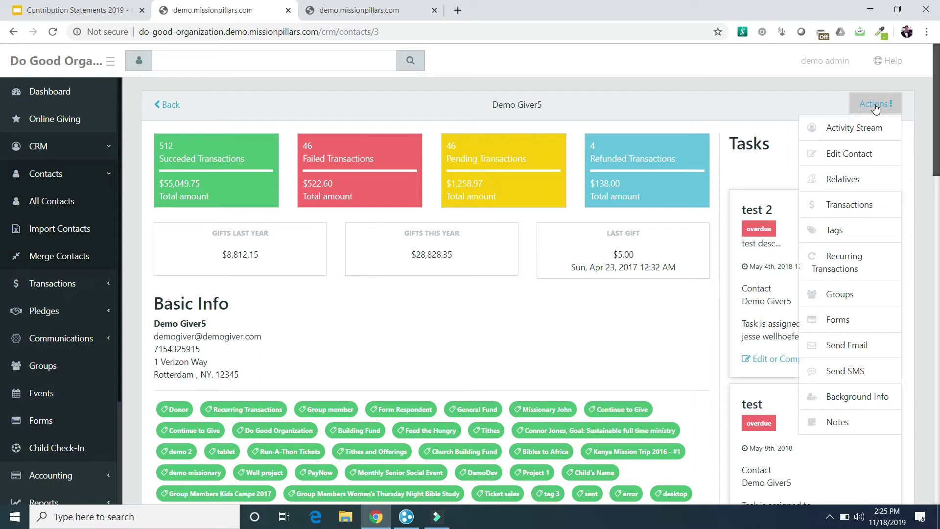
{"action": "left_click", "coordinate": [847, 155]}
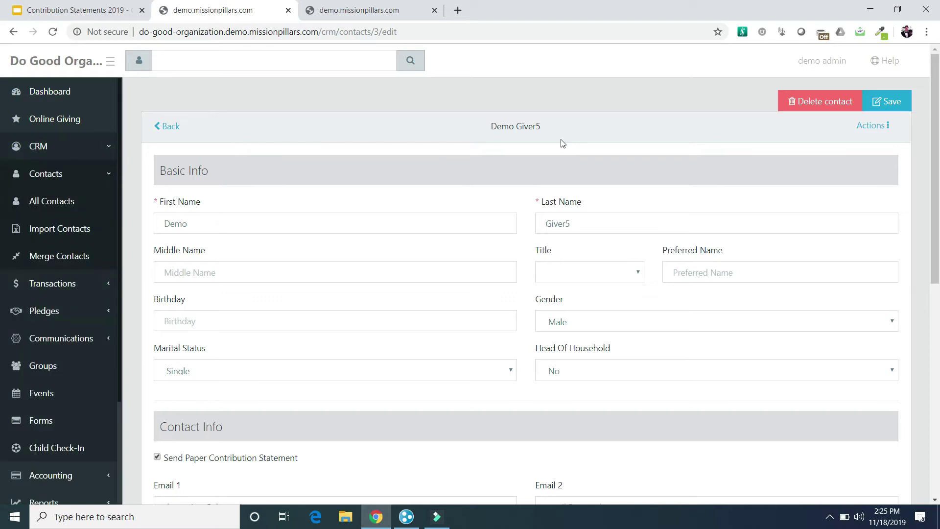
{"action": "scroll", "coordinate": [561, 141], "scroll_direction": "down", "scroll_amount": 3}
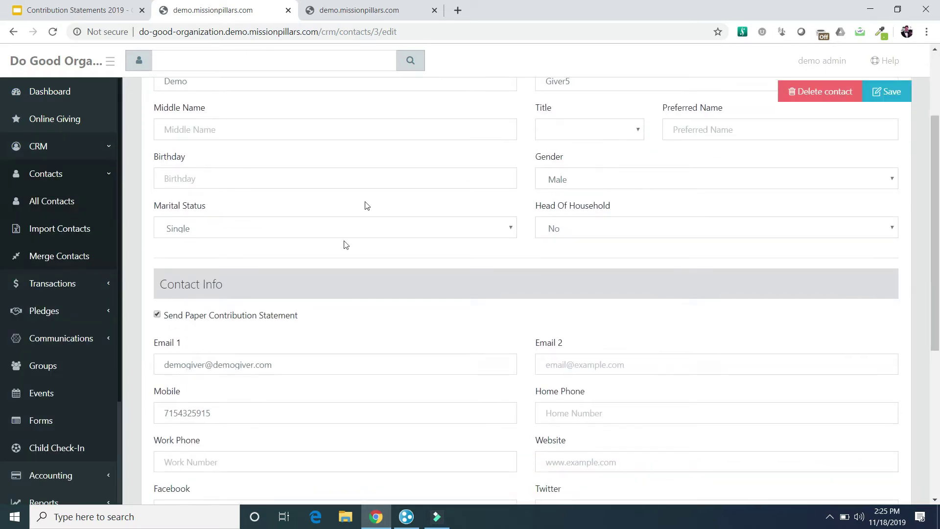
{"action": "left_click", "coordinate": [167, 317]}
{"action": "left_click_drag", "start_coordinate": [167, 318], "coordinate": [293, 317]}
{"action": "left_click", "coordinate": [294, 317]}
{"action": "scroll", "coordinate": [294, 317], "scroll_direction": "down", "scroll_amount": 5}
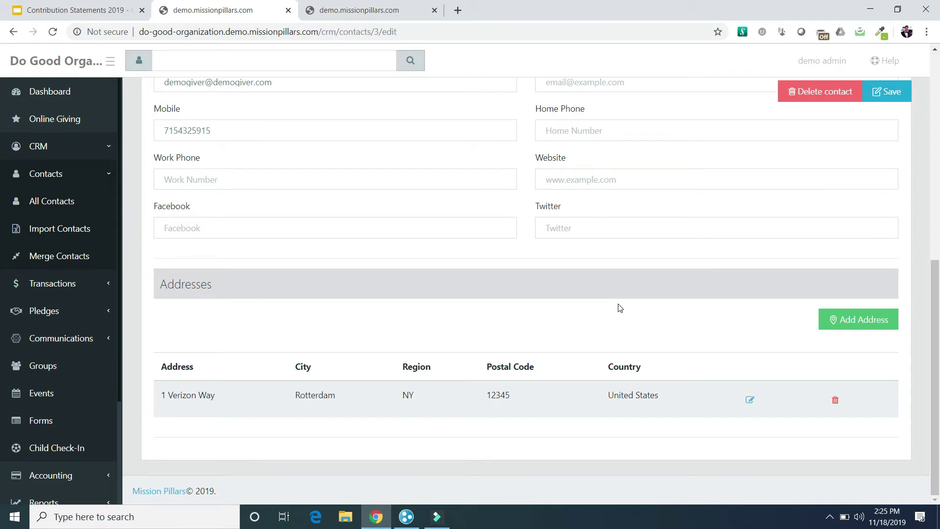
{"action": "scroll", "coordinate": [621, 308], "scroll_direction": "up", "scroll_amount": 2}
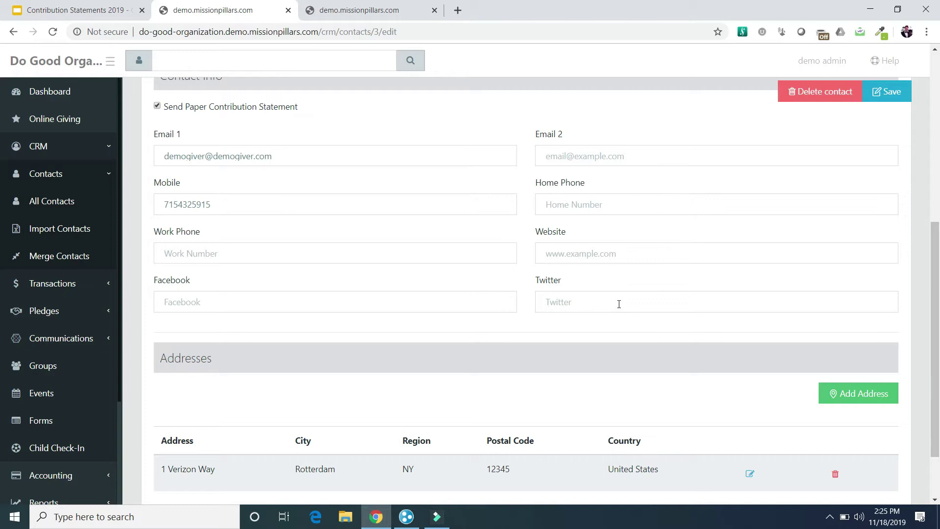
{"action": "scroll", "coordinate": [619, 304], "scroll_direction": "up", "scroll_amount": 7}
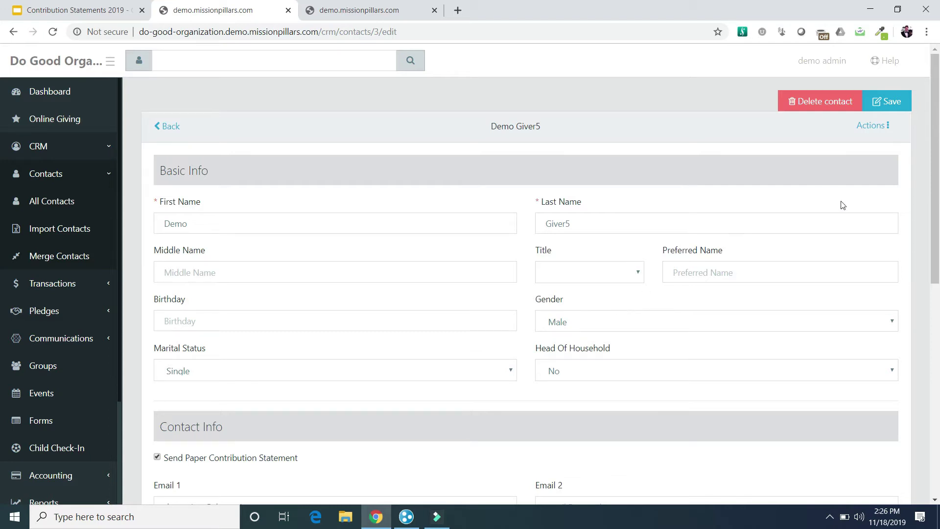
- Open the contact's Tags page and review the assigned and available tags
{"action": "left_click", "coordinate": [870, 127]}
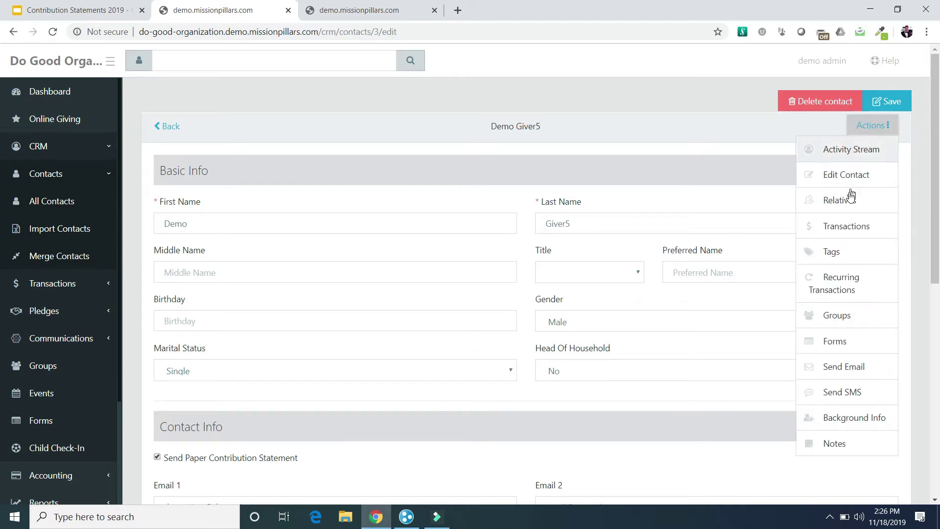
{"action": "left_click", "coordinate": [831, 255]}
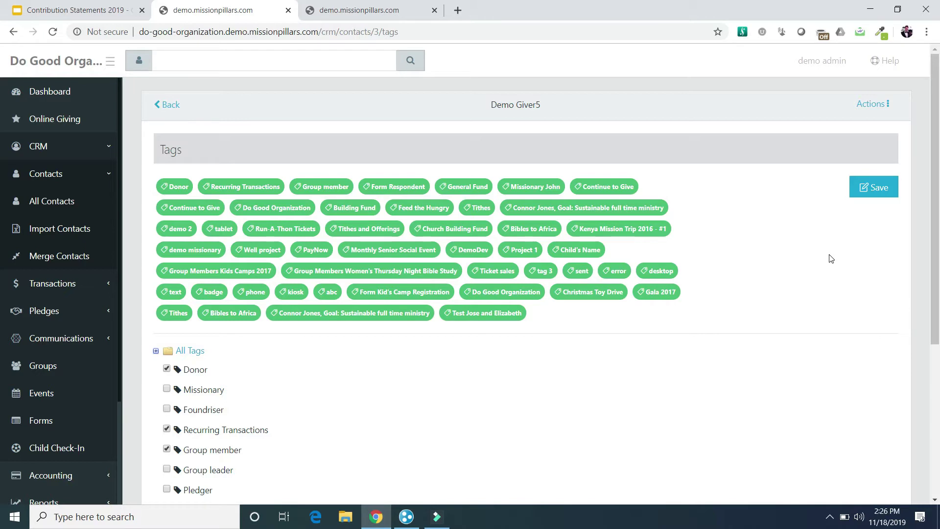
{"action": "scroll", "coordinate": [831, 259], "scroll_direction": "down", "scroll_amount": 3}
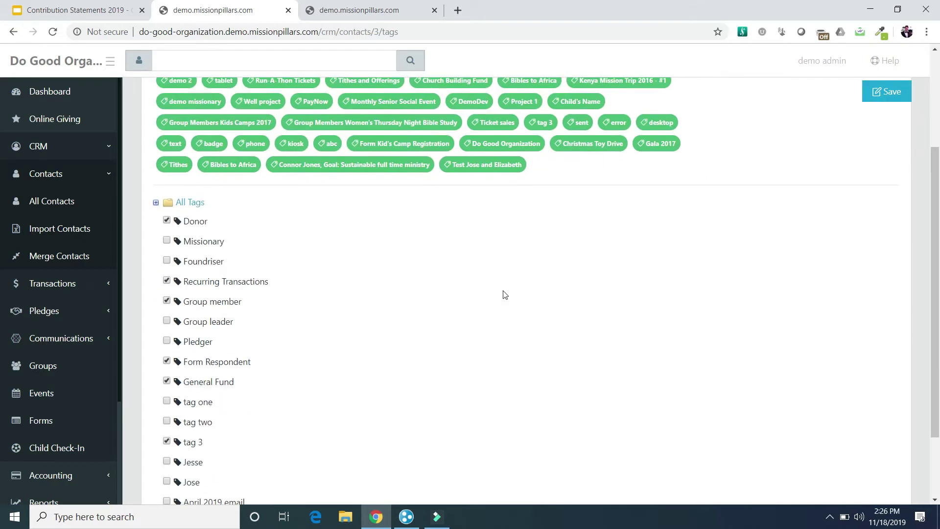
{"action": "scroll", "coordinate": [437, 345], "scroll_direction": "up", "scroll_amount": 3}
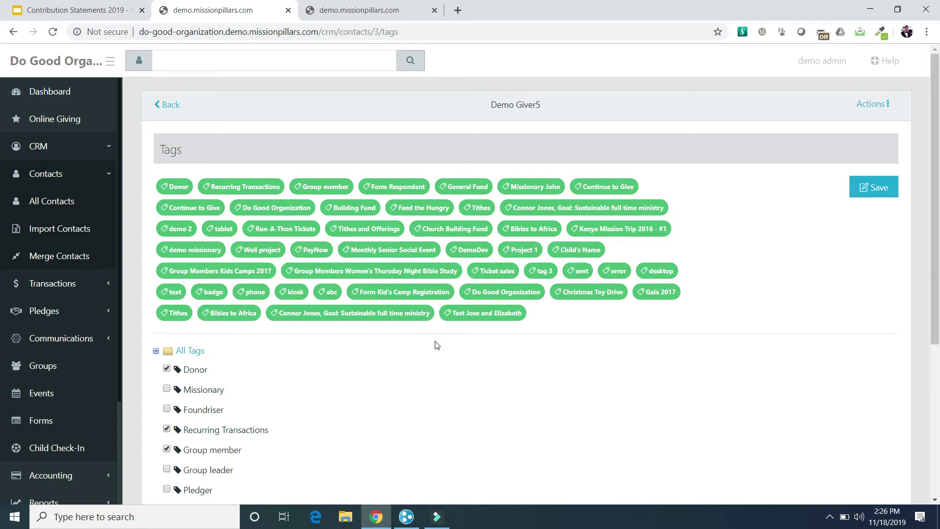
- Start recording a new transaction from All Transactions, searching "demo" and choosing the second suggested contact
{"action": "left_click", "coordinate": [93, 283]}
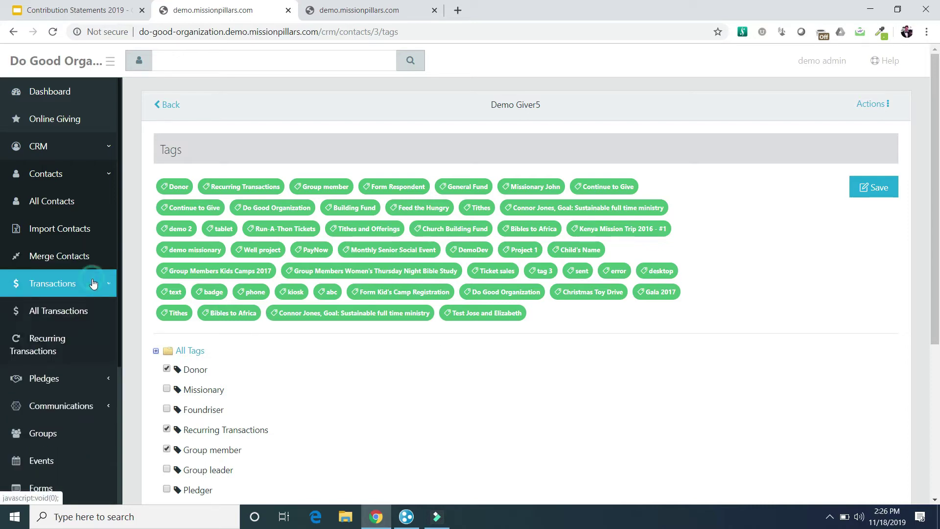
{"action": "left_click", "coordinate": [83, 312]}
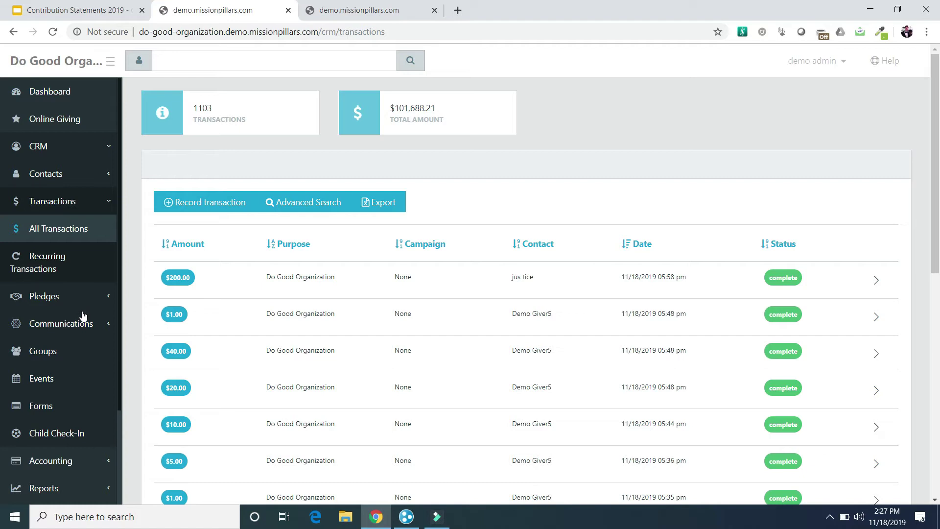
{"action": "left_click", "coordinate": [206, 209]}
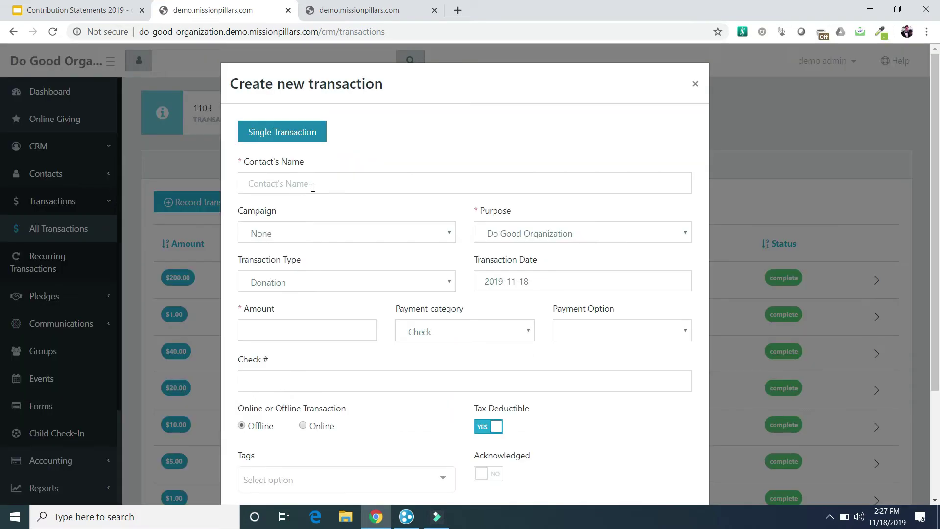
{"action": "left_click", "coordinate": [313, 188]}
{"action": "type", "text": "demo"}
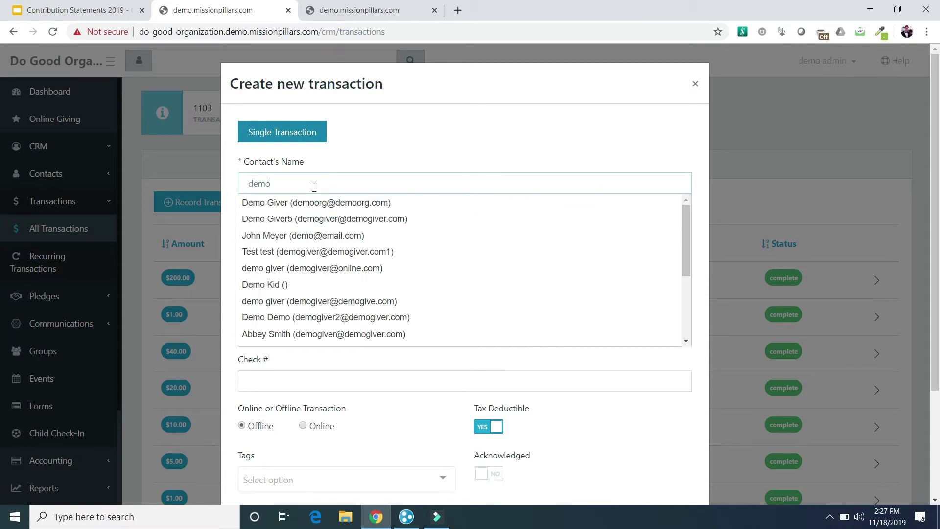
{"action": "left_click", "coordinate": [309, 219]}
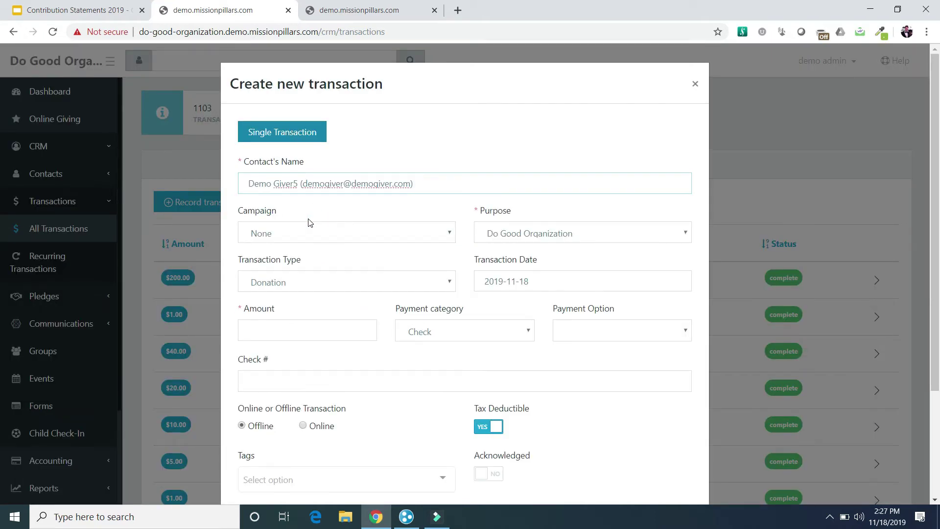
- Set the transaction amount to 5 and the payment category to Cash
{"action": "left_click", "coordinate": [290, 332]}
{"action": "type", "text": "5"}
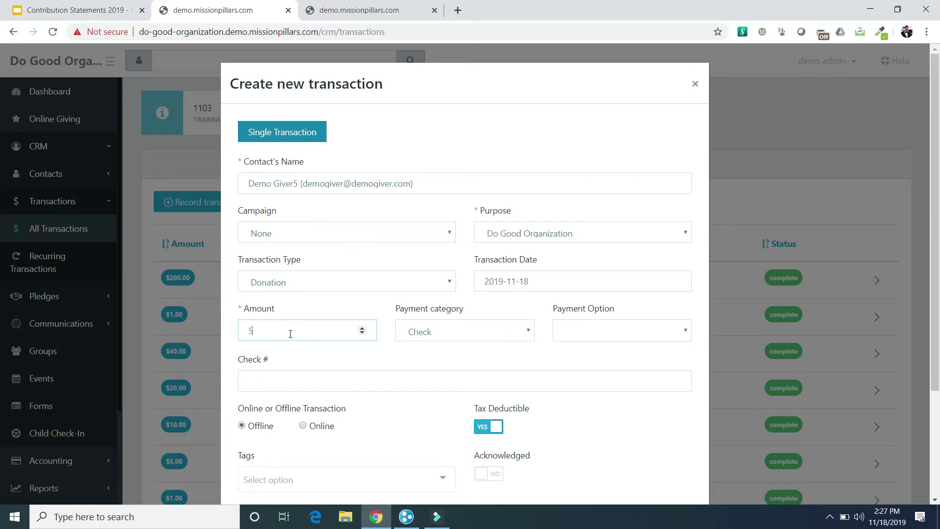
{"action": "left_click", "coordinate": [378, 361]}
{"action": "left_click", "coordinate": [497, 335]}
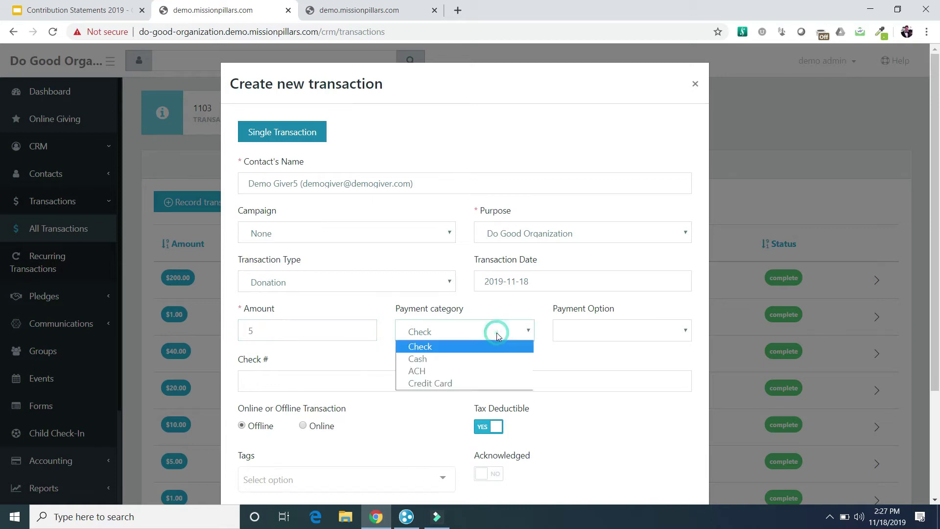
{"action": "left_click", "coordinate": [441, 359]}
{"action": "scroll", "coordinate": [442, 362], "scroll_direction": "down", "scroll_amount": 2}
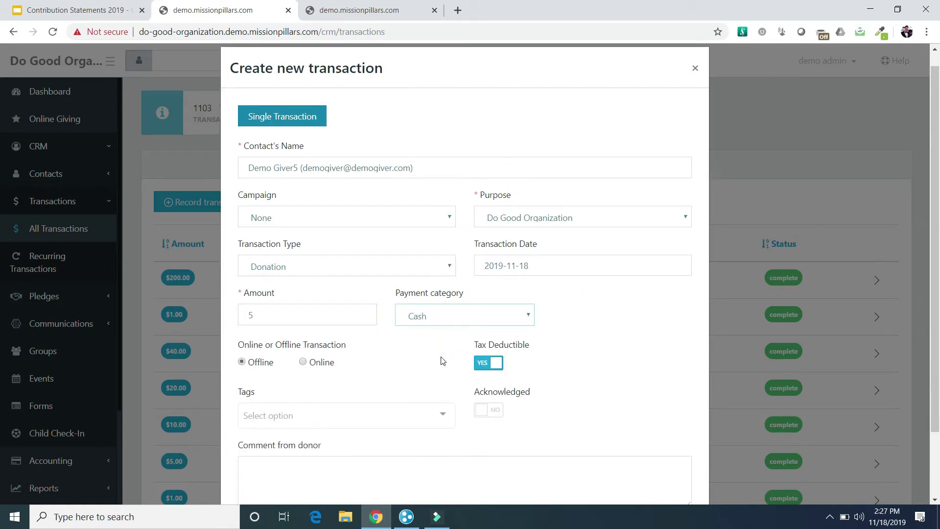
{"action": "scroll", "coordinate": [442, 361], "scroll_direction": "down", "scroll_amount": 1}
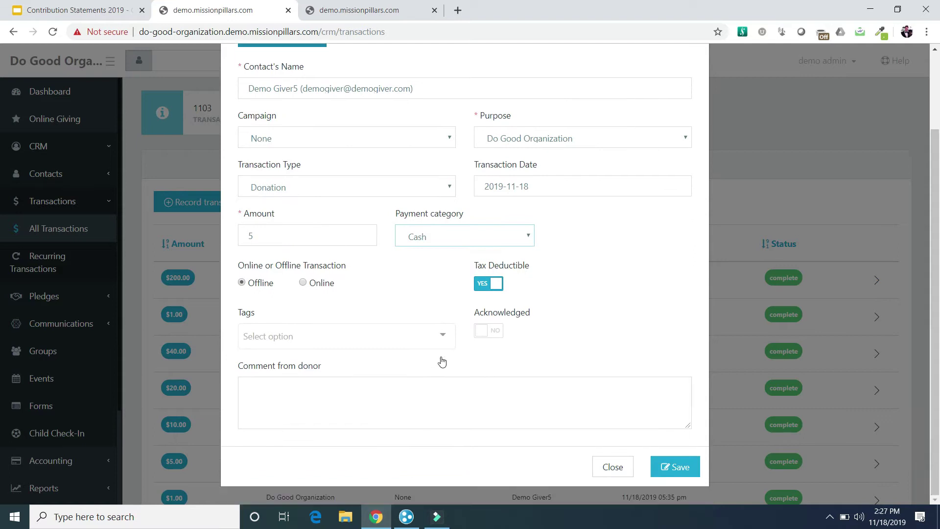
- Add a new "car" tag to the transaction and save the transaction
{"action": "left_click", "coordinate": [385, 340]}
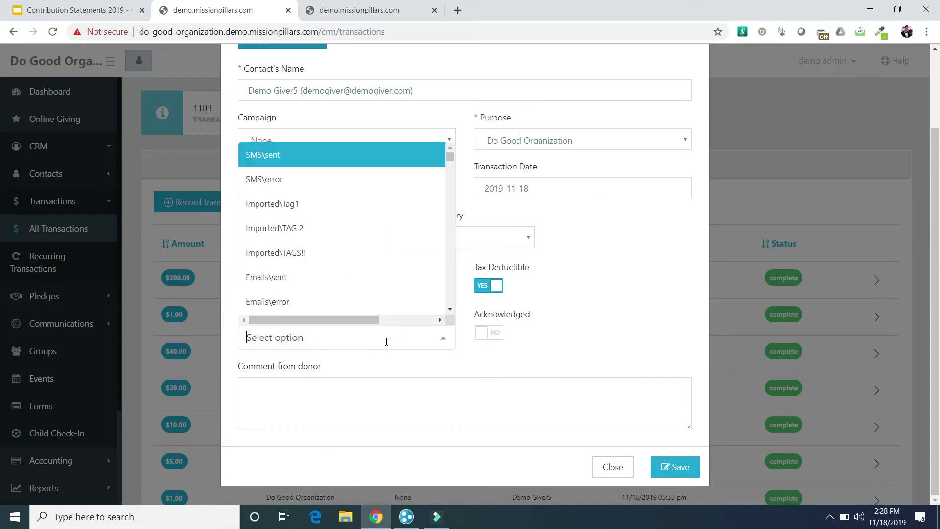
{"action": "type", "text": "car"}
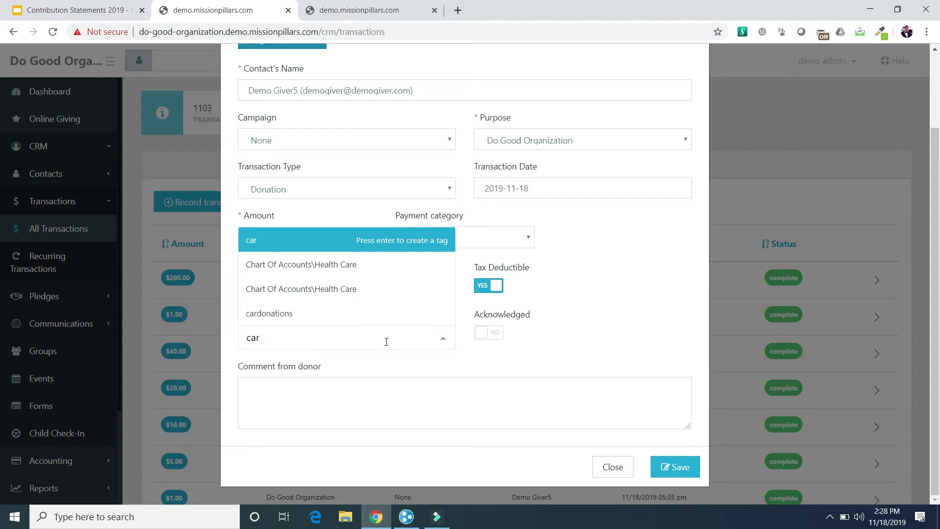
{"action": "left_click", "coordinate": [292, 240]}
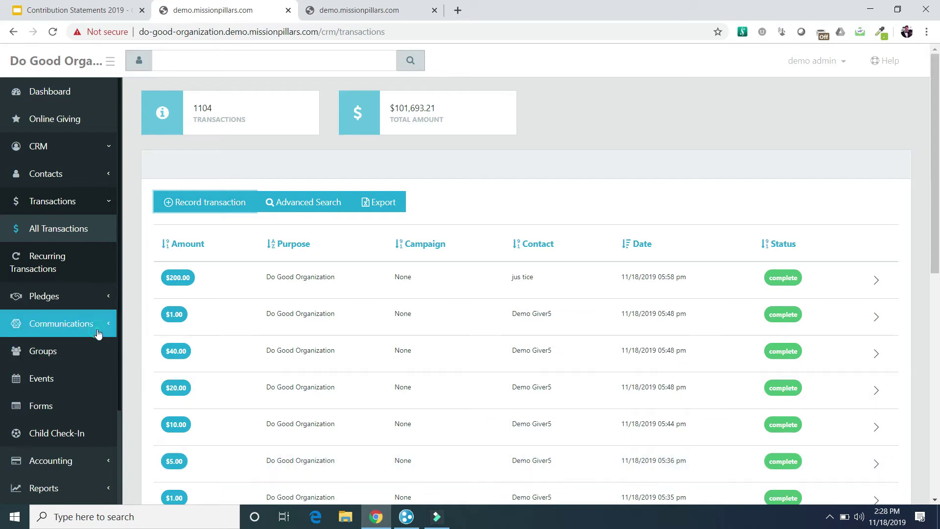
- Create a new Mass Email/Print communication with the subject "2019 contribution statements"
{"action": "left_click", "coordinate": [99, 334]}
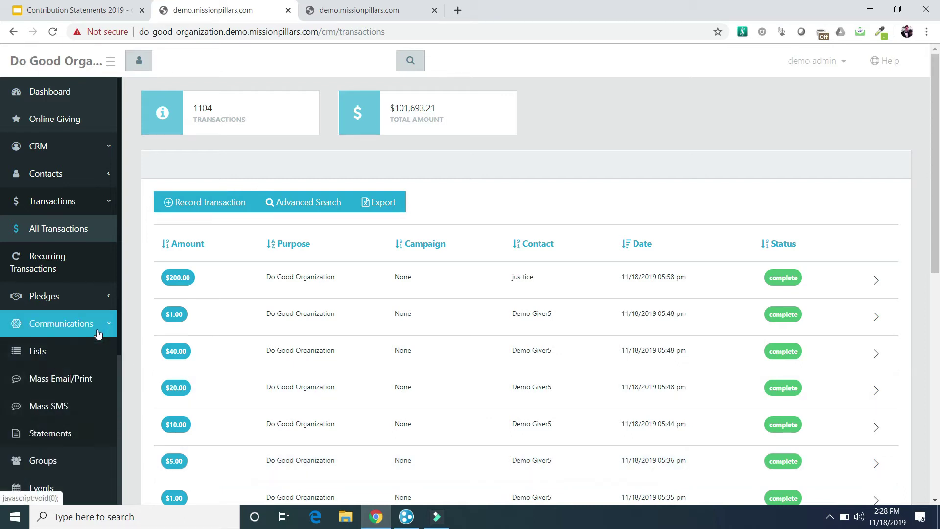
{"action": "left_click", "coordinate": [81, 383]}
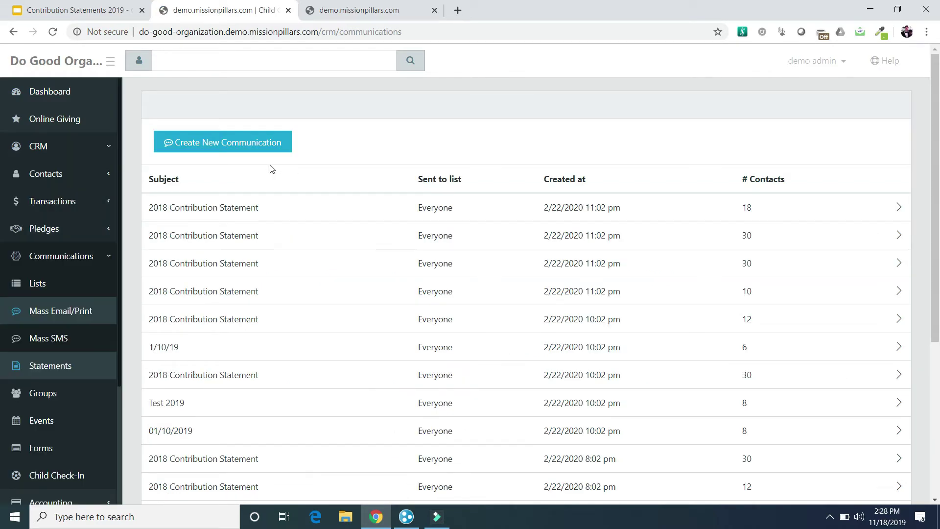
{"action": "left_click", "coordinate": [239, 148]}
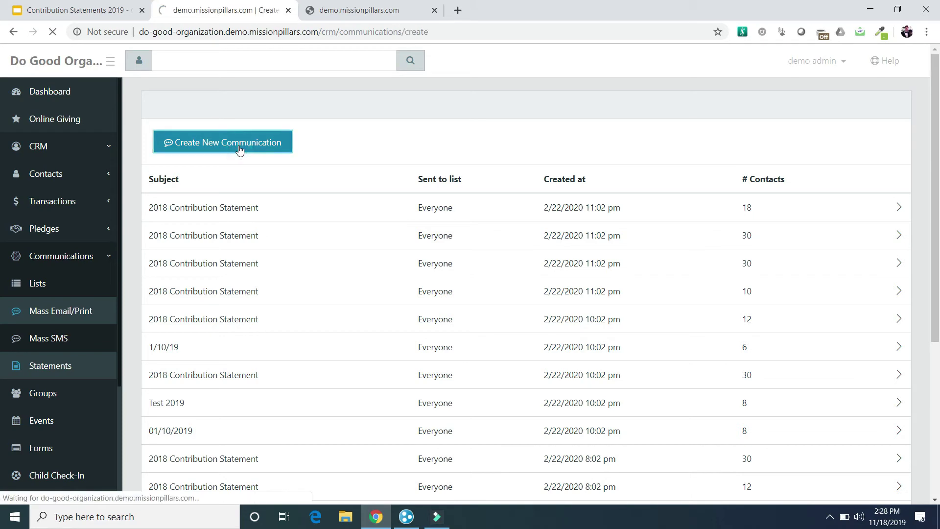
{"action": "left_click", "coordinate": [434, 167]}
{"action": "type", "text": "2019"}
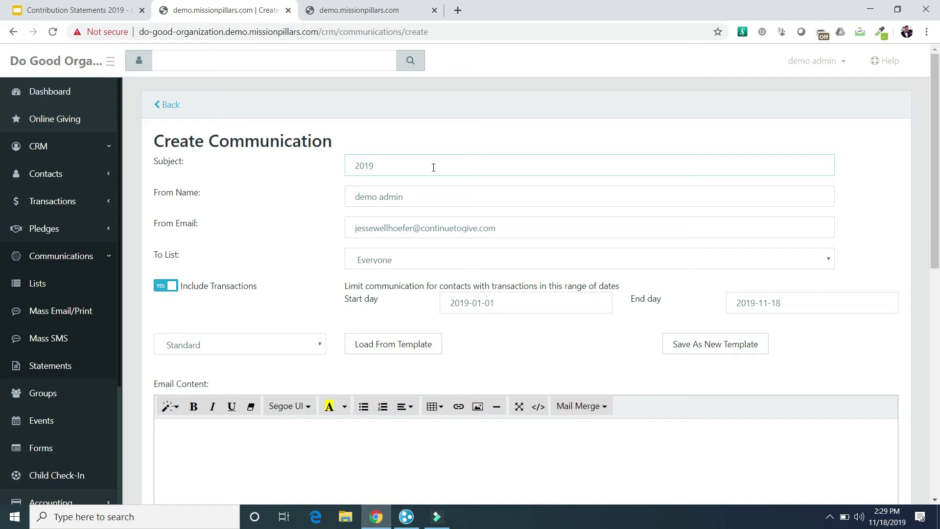
{"action": "type", "text": " contribution statements"}
- Set the end day of the communication's transaction date range to 2019-12-31
{"action": "scroll", "coordinate": [295, 217], "scroll_direction": "down", "scroll_amount": 2}
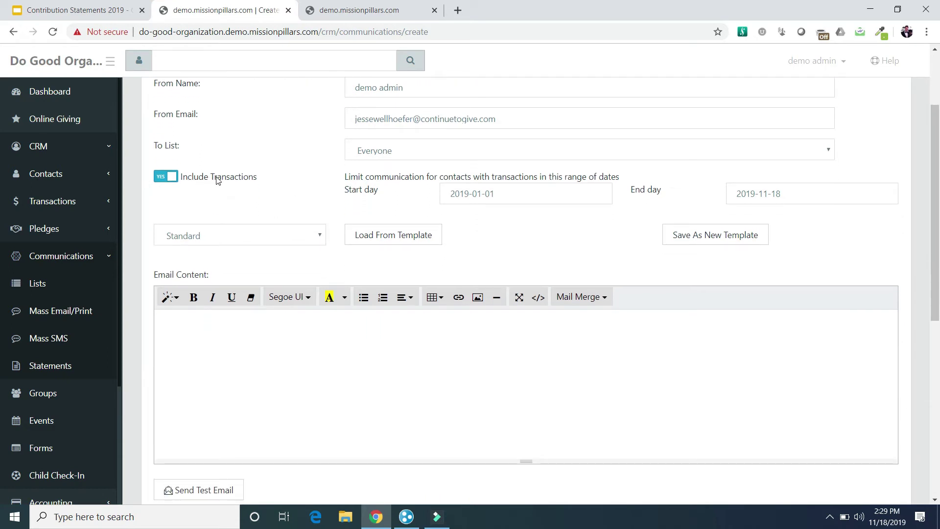
{"action": "left_click", "coordinate": [753, 195]}
{"action": "left_click", "coordinate": [787, 216]}
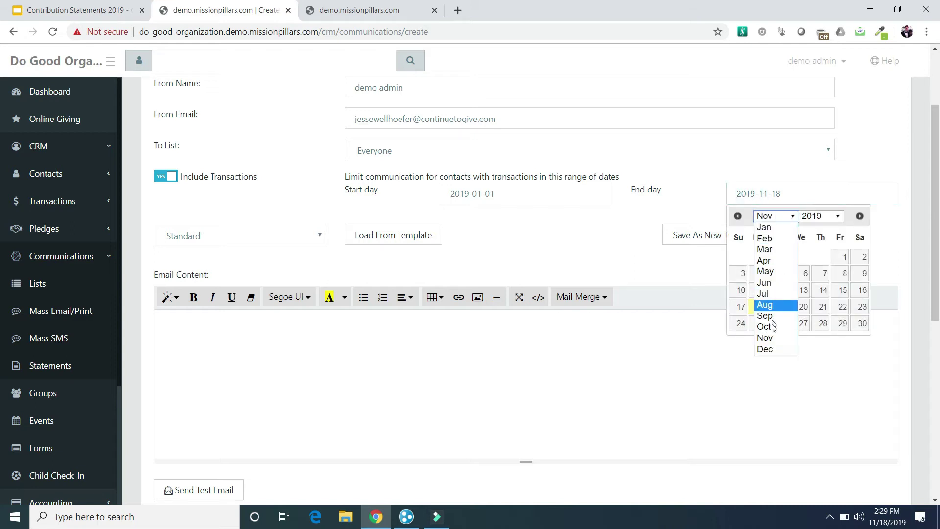
{"action": "left_click", "coordinate": [768, 349]}
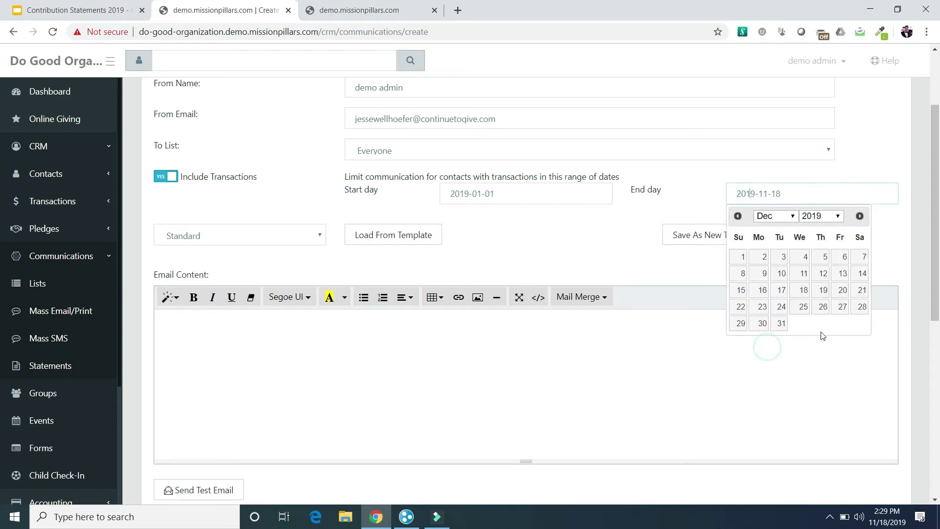
{"action": "left_click", "coordinate": [782, 323]}
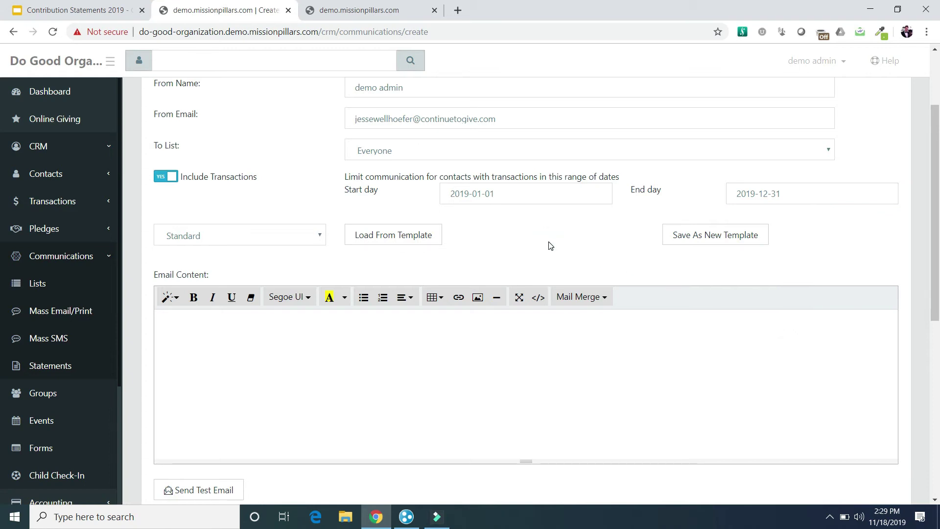
- Load the global Window Envelopes template into the communication, replacing the current statement configuration
{"action": "scroll", "coordinate": [550, 246], "scroll_direction": "down", "scroll_amount": 3}
{"action": "scroll", "coordinate": [551, 245], "scroll_direction": "up", "scroll_amount": 2}
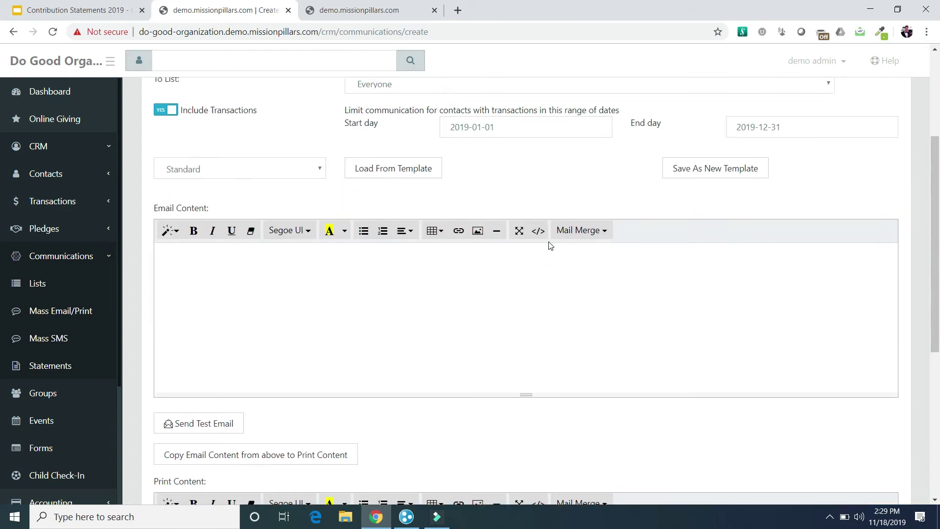
{"action": "left_click", "coordinate": [317, 172]}
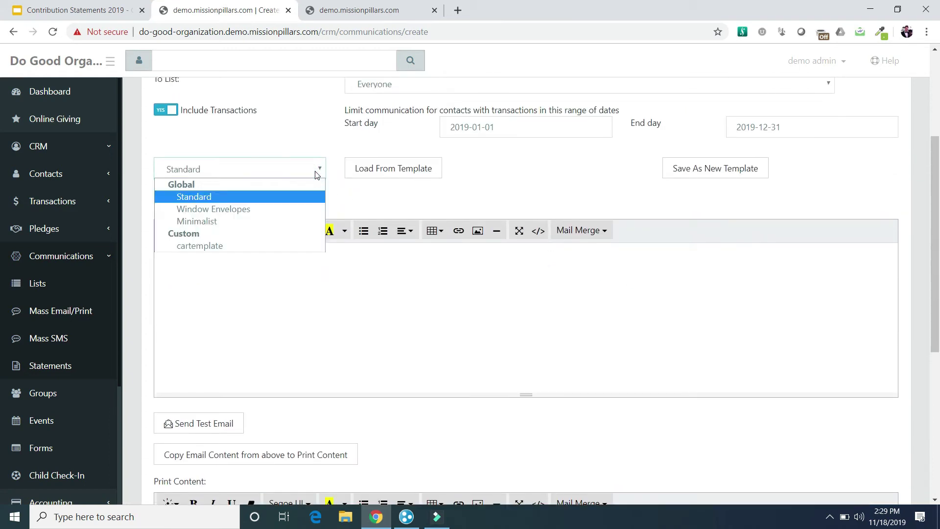
{"action": "left_click", "coordinate": [240, 211]}
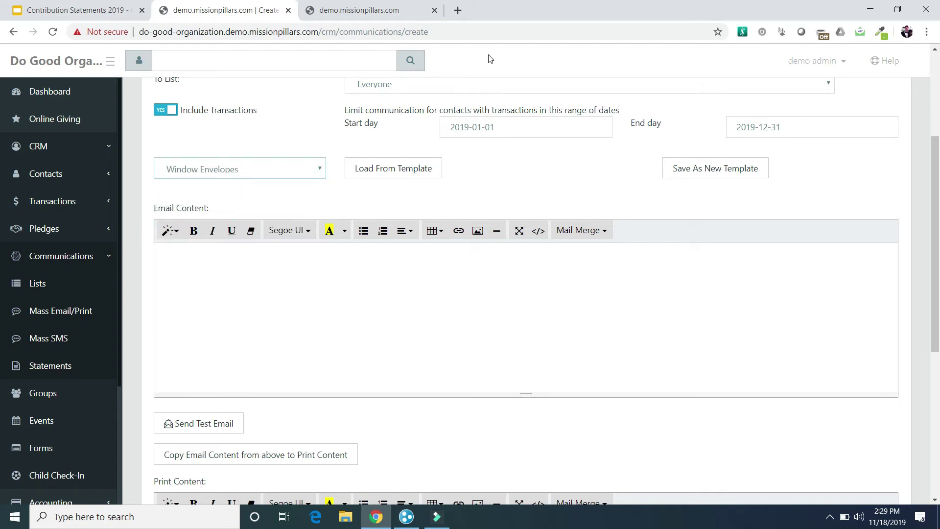
{"action": "left_click", "coordinate": [396, 169]}
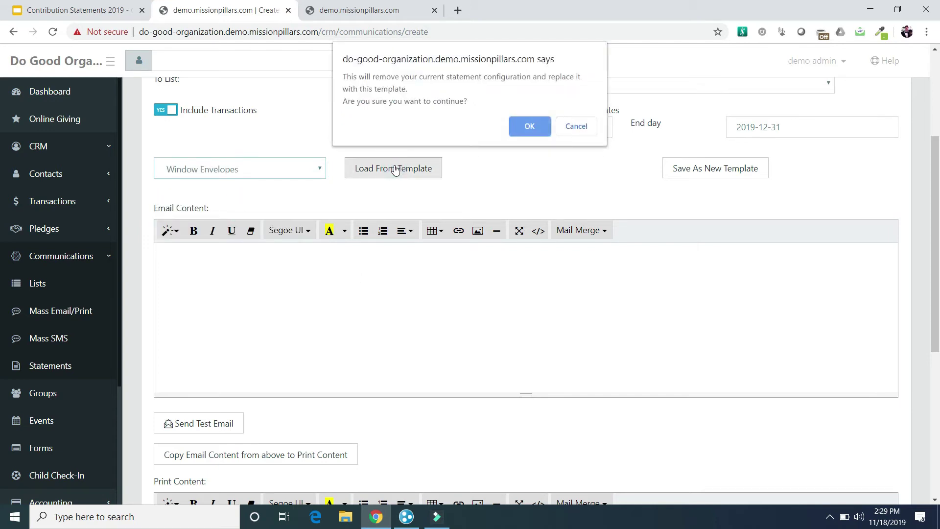
{"action": "left_click", "coordinate": [540, 128]}
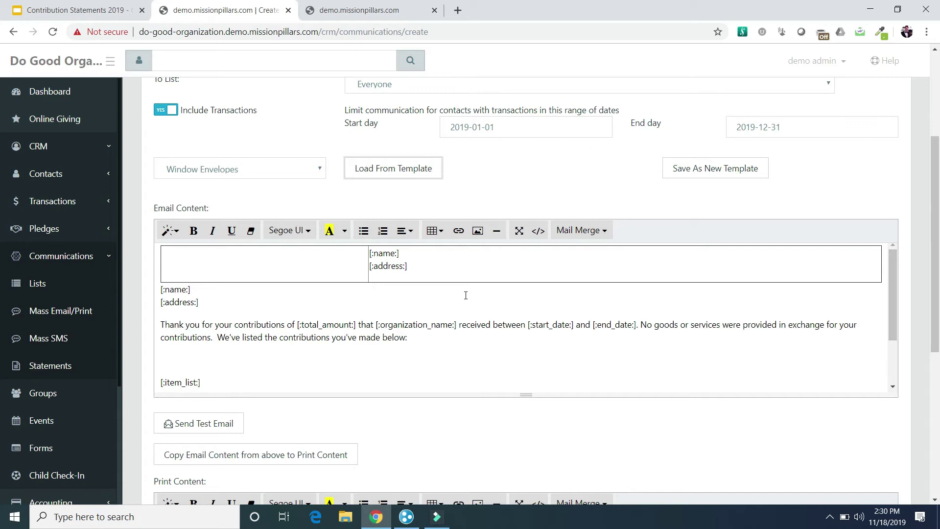
- Add the line "Special verbiage for special transaction template" above the item list in the email content
{"action": "left_click", "coordinate": [428, 338]}
{"action": "key", "text": "ctrl+z"}
{"action": "type", "text": "Speci"}
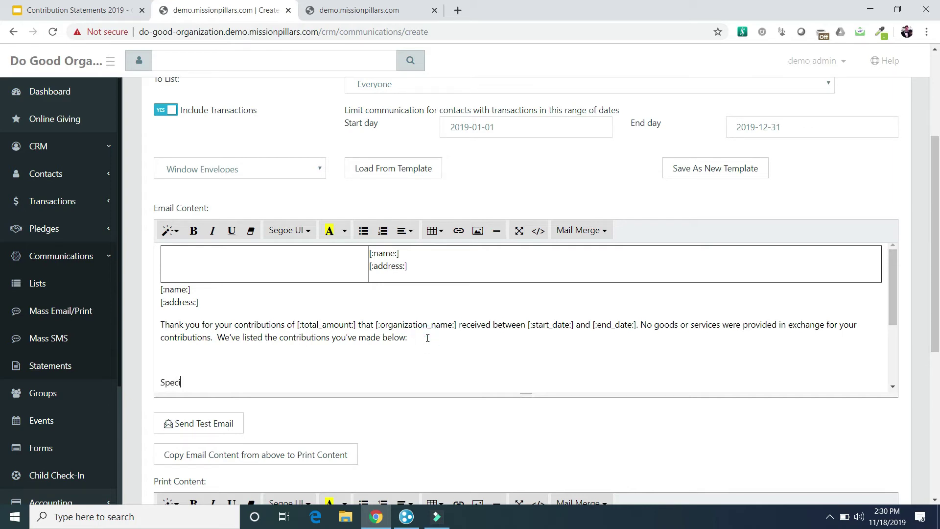
{"action": "type", "text": "al verbaige fo"}
{"action": "right_click", "coordinate": [205, 382]}
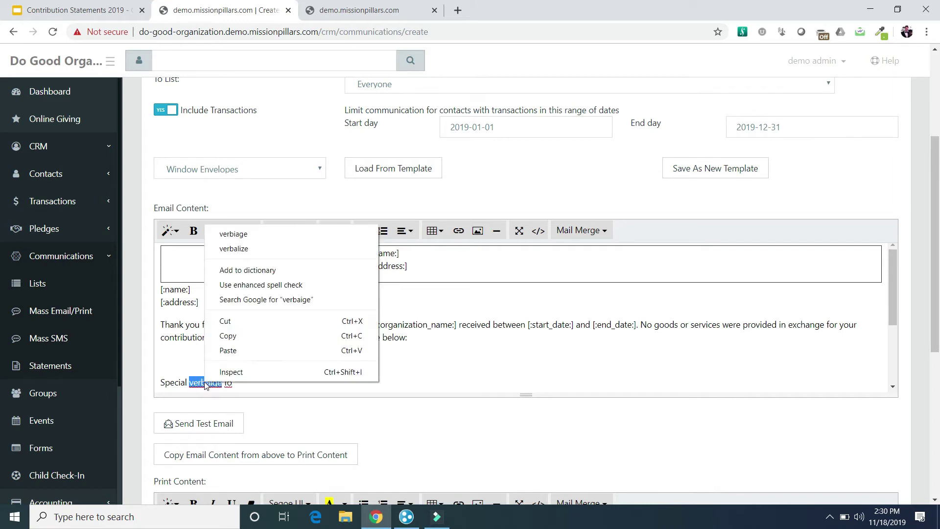
{"action": "left_click", "coordinate": [258, 235]}
{"action": "left_click", "coordinate": [239, 384]}
{"action": "type", "text": "r"}
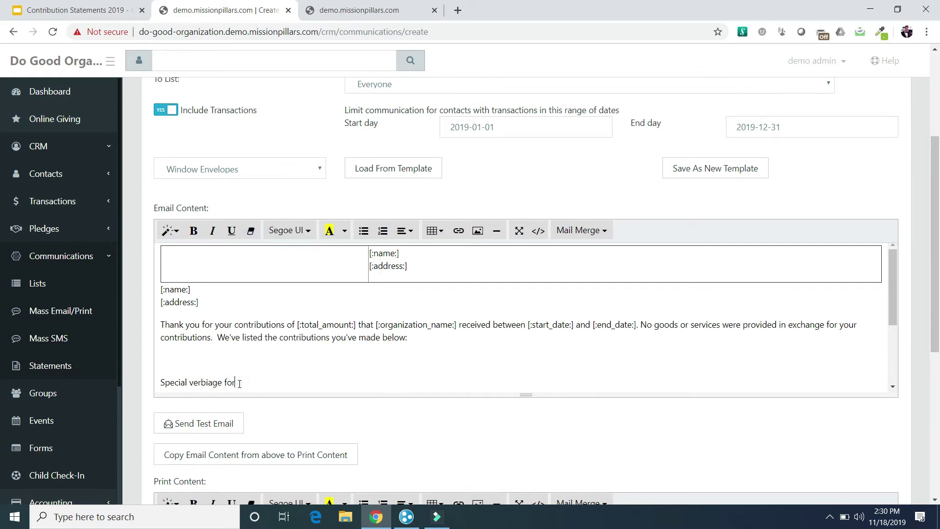
{"action": "type", "text": " special transaction template"}
- Copy the email content over to the print content
{"action": "scroll", "coordinate": [331, 430], "scroll_direction": "down", "scroll_amount": 4}
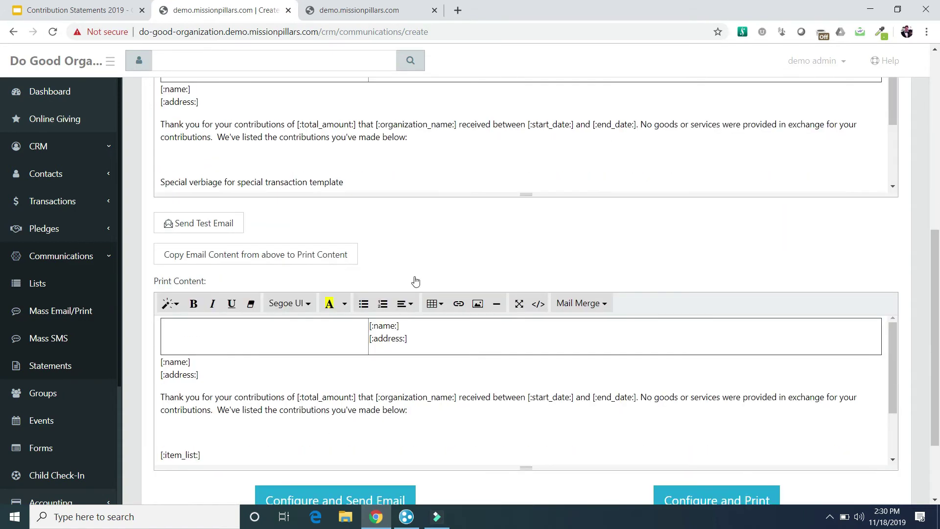
{"action": "left_click", "coordinate": [341, 257]}
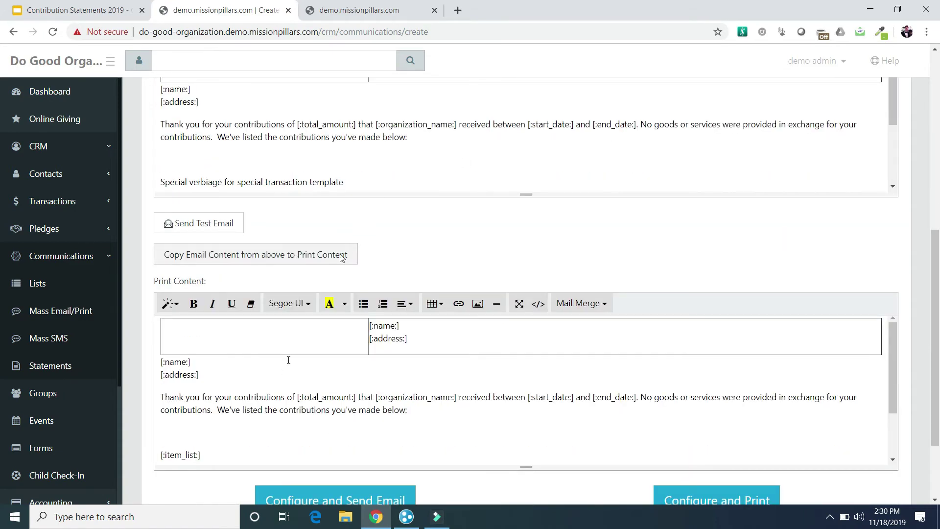
{"action": "left_click", "coordinate": [300, 259]}
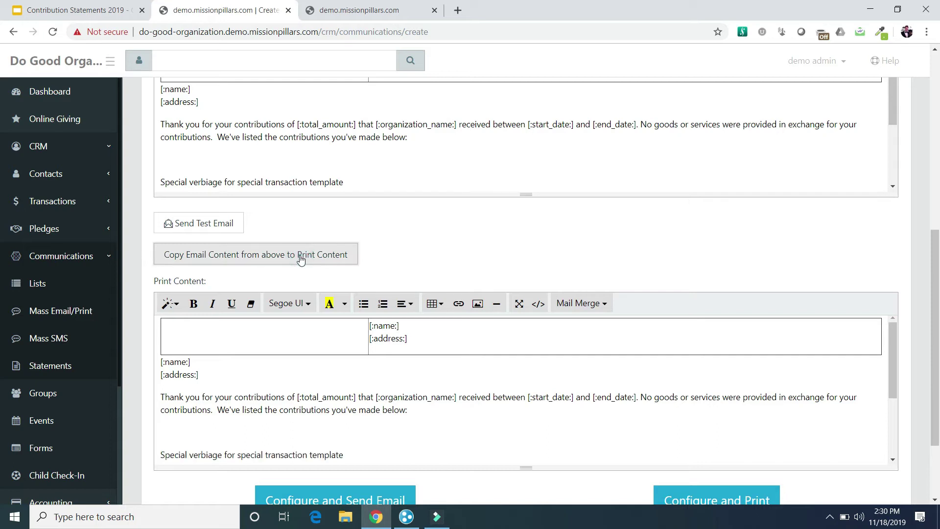
- Save the content as a new template named "verbiage for special", copied from the added line, and check it in the template list
{"action": "scroll", "coordinate": [423, 241], "scroll_direction": "up", "scroll_amount": 3}
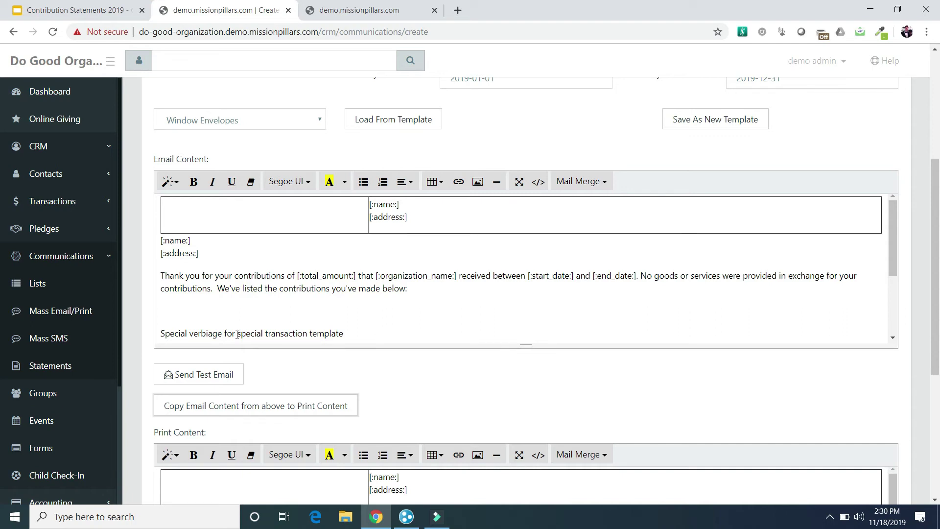
{"action": "left_click_drag", "start_coordinate": [191, 333], "coordinate": [264, 283]}
{"action": "left_click", "coordinate": [320, 119]}
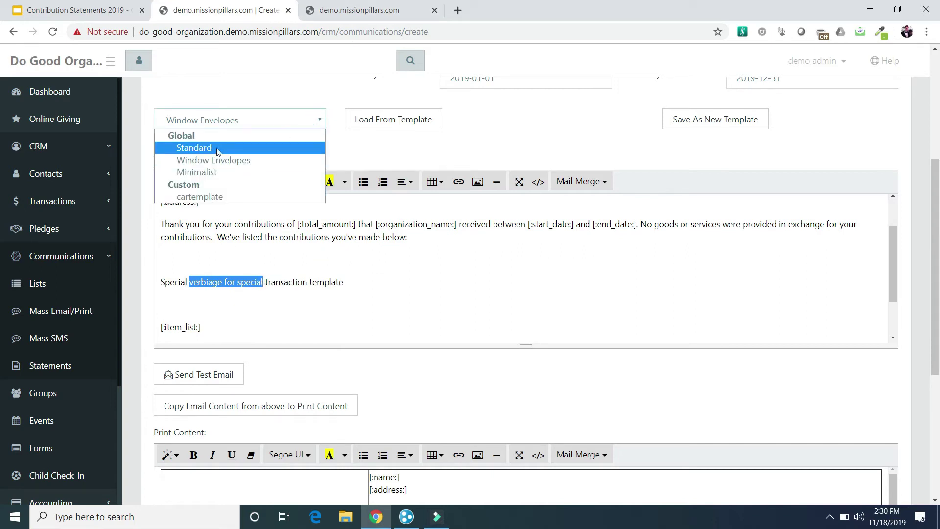
{"action": "left_click", "coordinate": [351, 146]}
{"action": "left_click", "coordinate": [715, 121]}
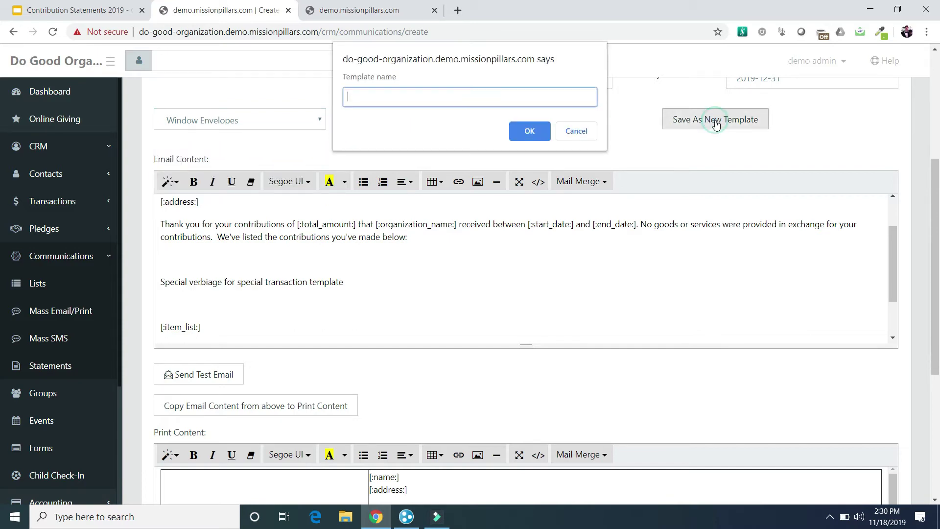
{"action": "key", "text": "ctrl+v"}
{"action": "left_click", "coordinate": [525, 132]}
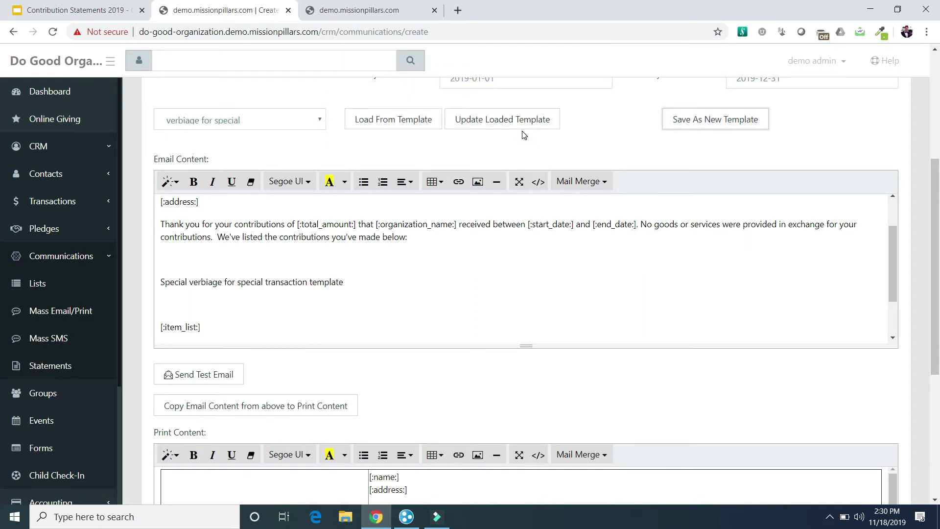
{"action": "left_click", "coordinate": [316, 120]}
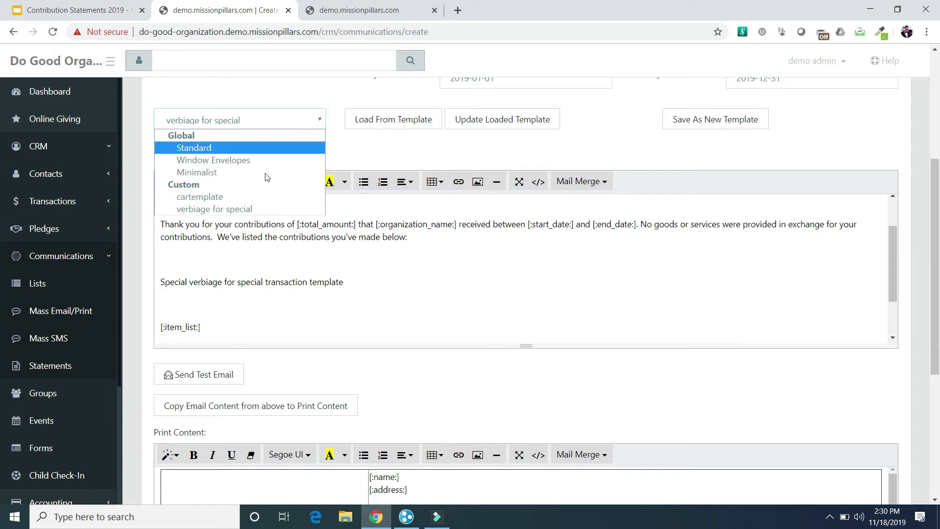
{"action": "left_click", "coordinate": [366, 149]}
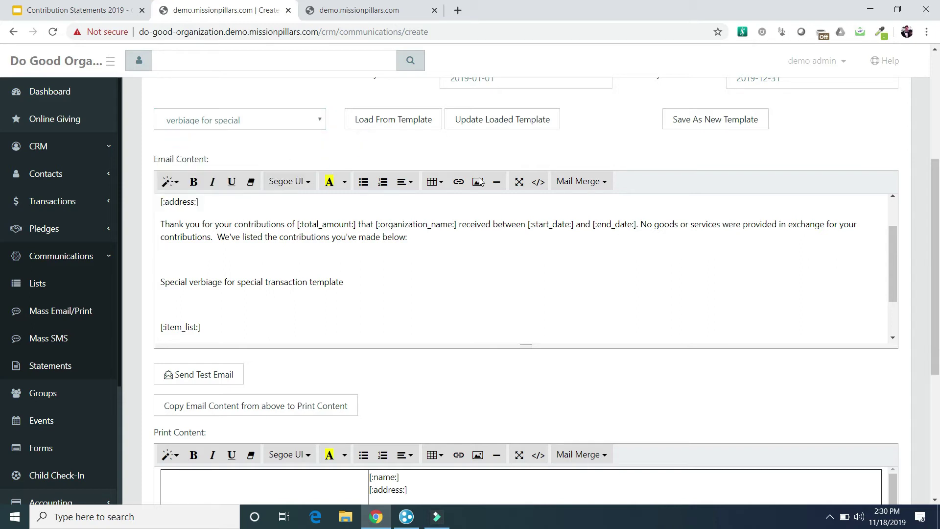
- Proceed to the print configuration and limit the contacts to people marked to receive paper contributions
{"action": "scroll", "coordinate": [549, 235], "scroll_direction": "down", "scroll_amount": 2}
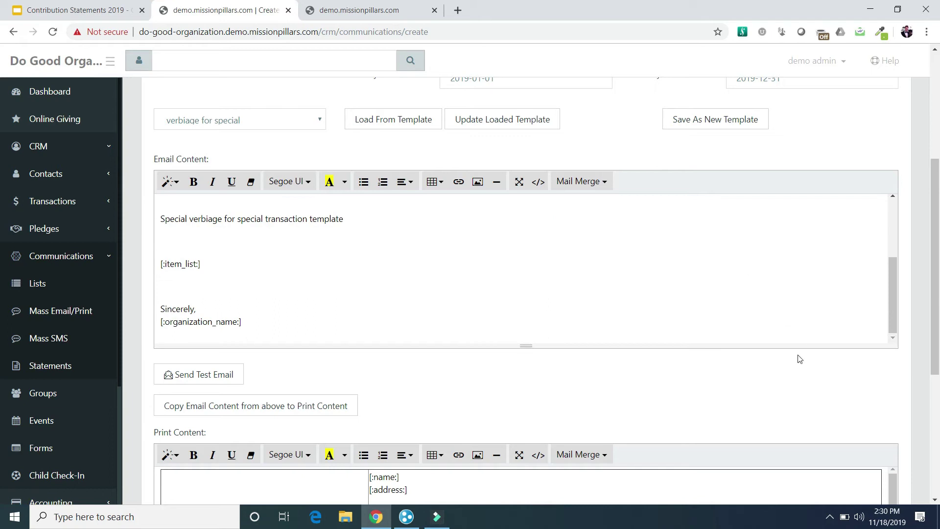
{"action": "scroll", "coordinate": [778, 404], "scroll_direction": "down", "scroll_amount": 5}
{"action": "left_click", "coordinate": [701, 413]}
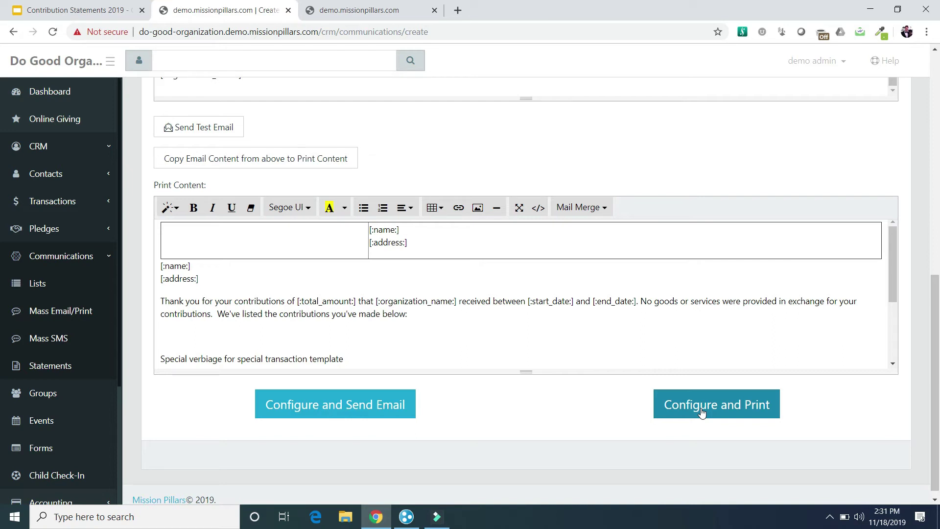
{"action": "left_click", "coordinate": [703, 413]}
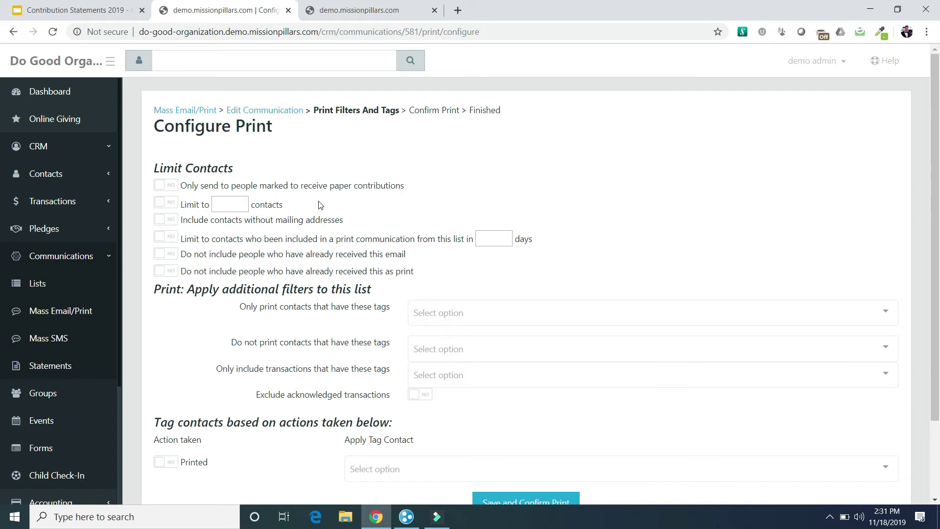
{"action": "left_click", "coordinate": [161, 188]}
- Restrict the print to transactions tagged "cardonations", searching the tags for "car"
{"action": "scroll", "coordinate": [457, 163], "scroll_direction": "down", "scroll_amount": 3}
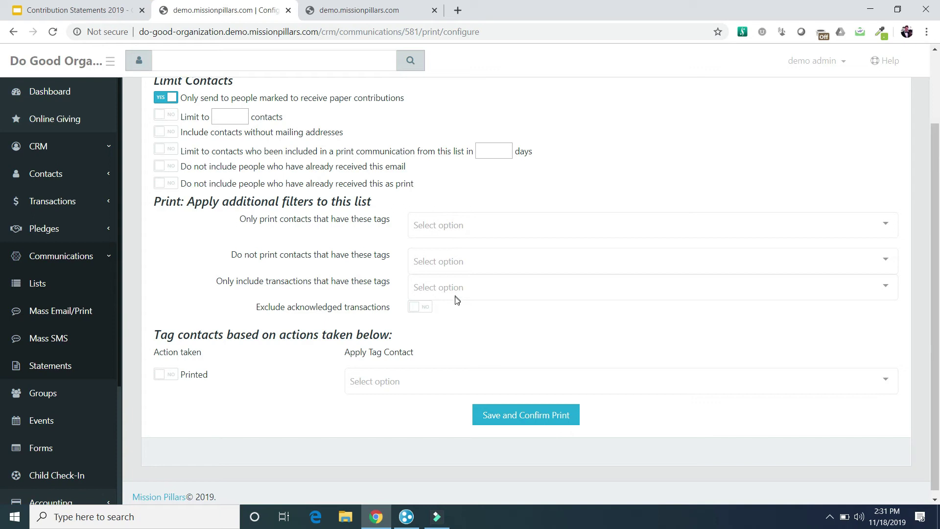
{"action": "left_click", "coordinate": [457, 288]}
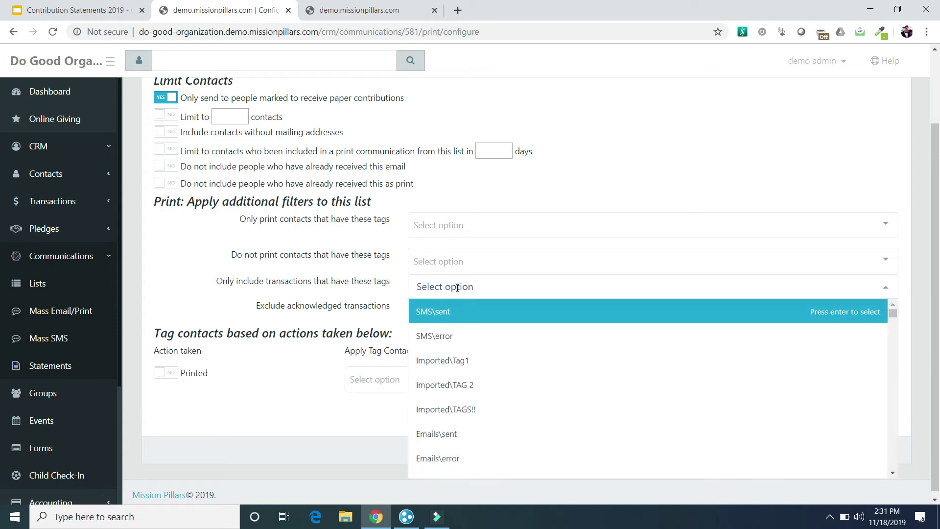
{"action": "type", "text": "c"}
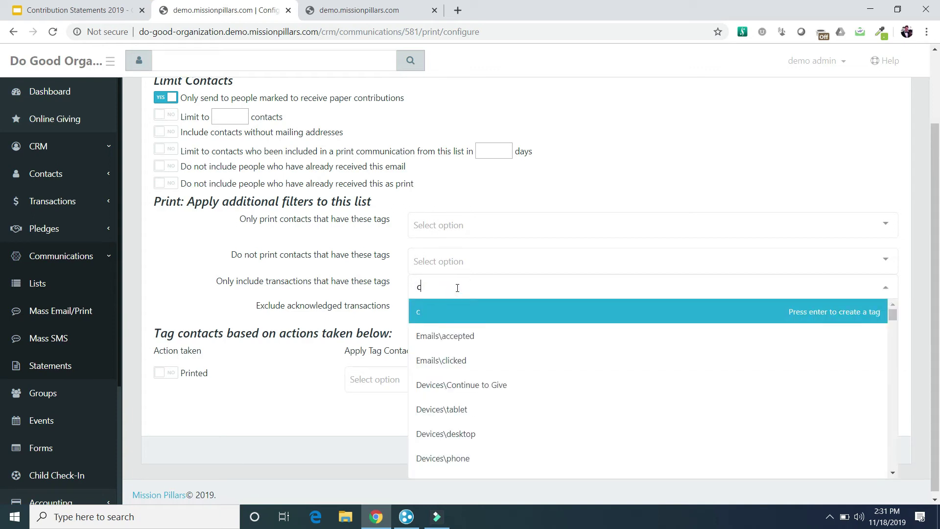
{"action": "type", "text": "ar"}
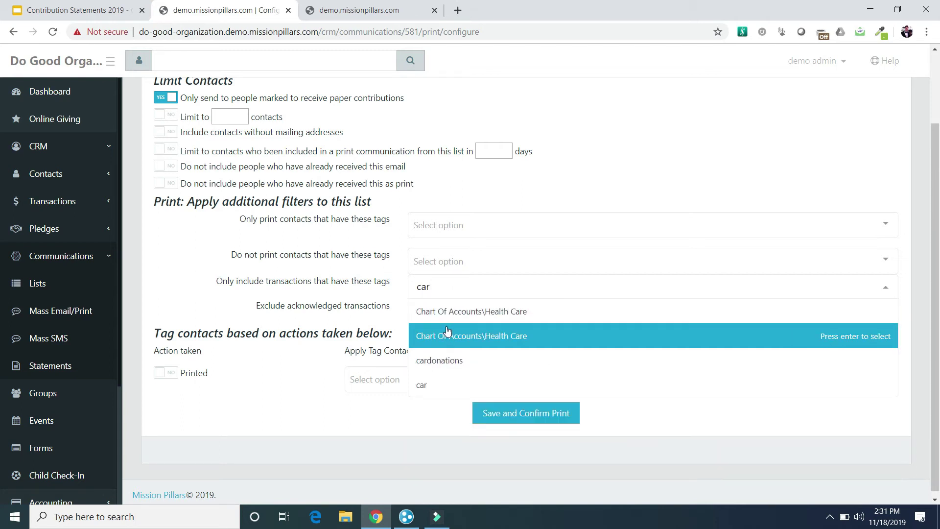
{"action": "left_click", "coordinate": [446, 361]}
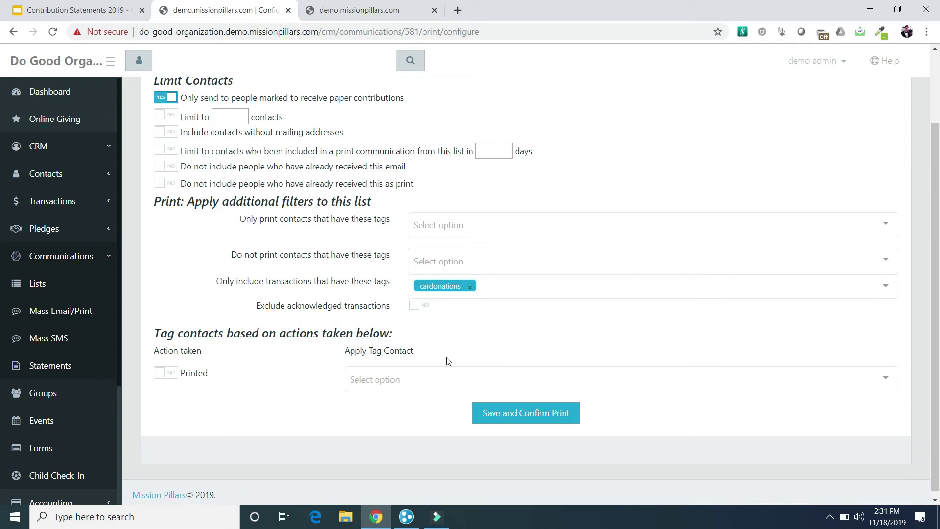
{"action": "left_click_drag", "start_coordinate": [241, 222], "coordinate": [316, 237]}
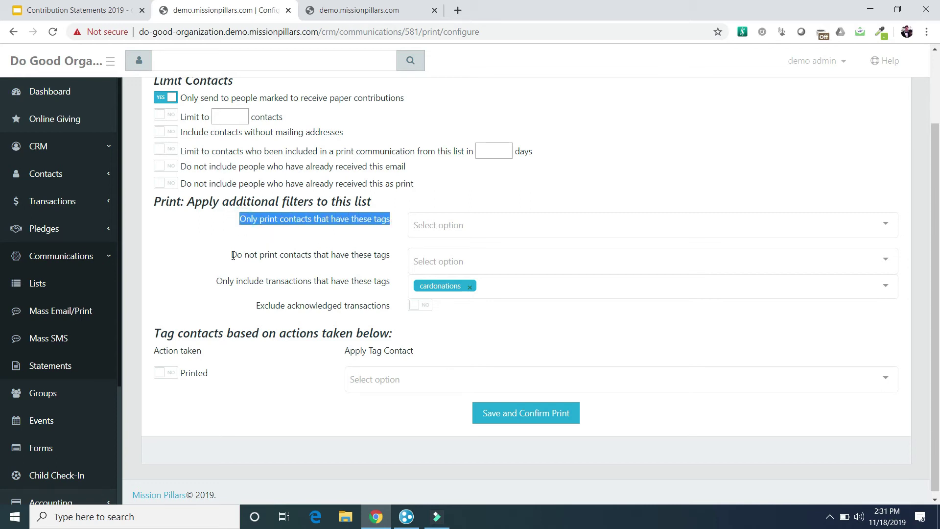
{"action": "left_click_drag", "start_coordinate": [232, 255], "coordinate": [412, 260]}
{"action": "left_click_drag", "start_coordinate": [223, 283], "coordinate": [337, 293]}
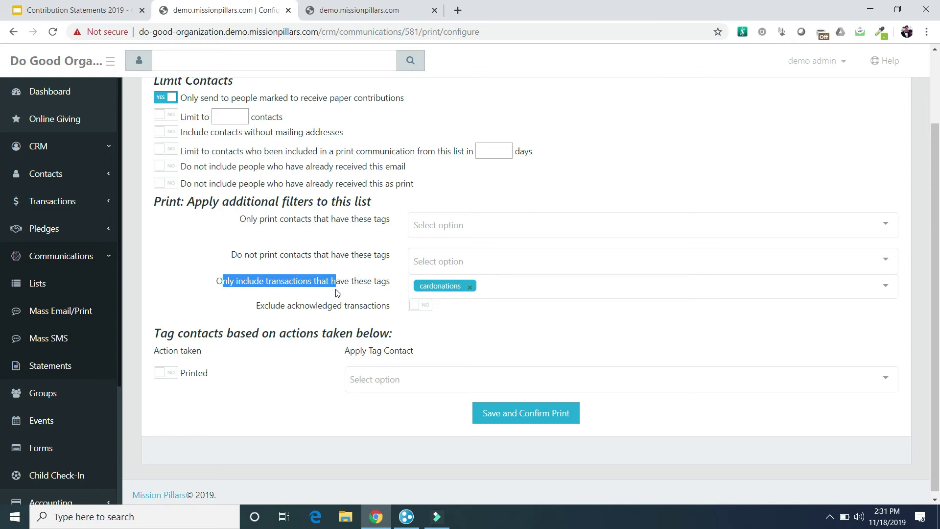
{"action": "left_click", "coordinate": [351, 287]}
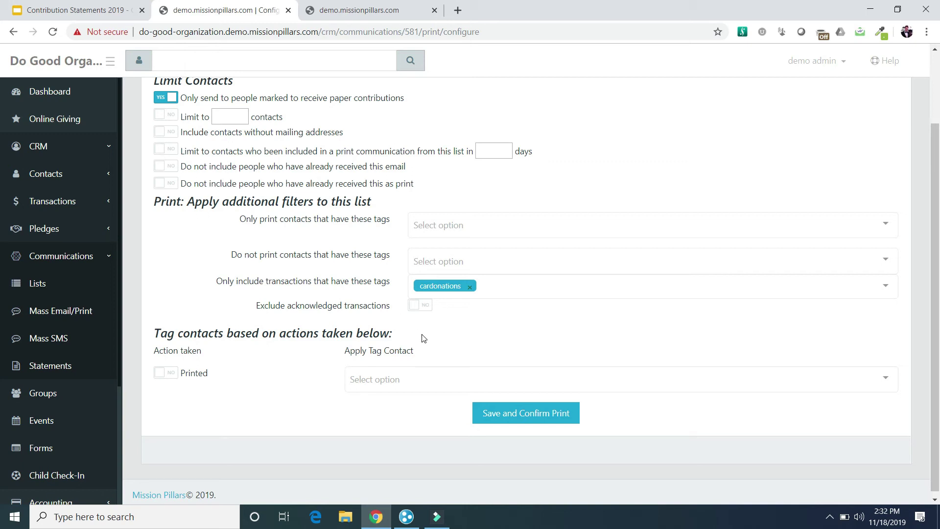
- Save the print filters and review which contacts will receive the print communication on the confirmation page
{"action": "left_click", "coordinate": [535, 419]}
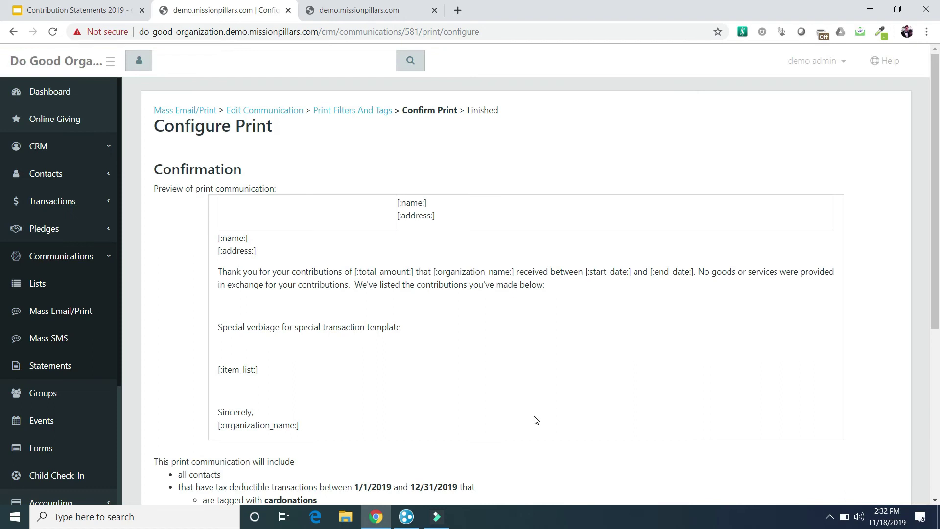
{"action": "scroll", "coordinate": [536, 420], "scroll_direction": "down", "scroll_amount": 5}
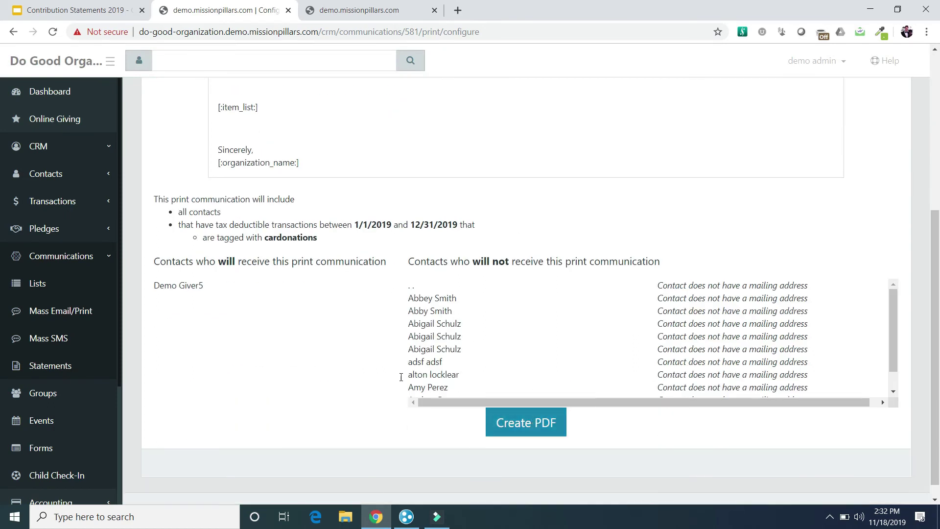
{"action": "left_click_drag", "start_coordinate": [154, 287], "coordinate": [209, 291]}
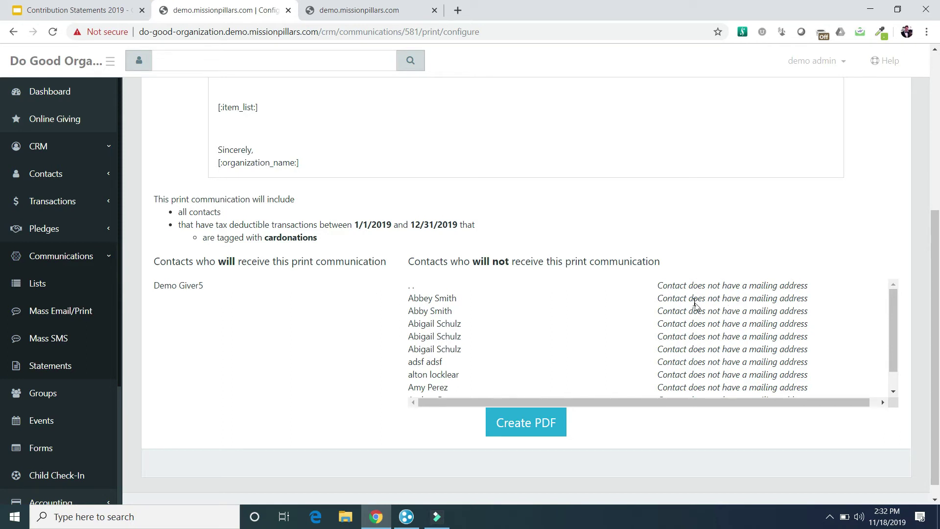
- Check the contacts excluded from the print communication and create the PDF for the cardonations statements
{"action": "left_click", "coordinate": [896, 311]}
{"action": "mouse_move", "coordinate": [895, 317]}
{"action": "left_mouse_down"}
{"action": "mouse_move", "coordinate": [894, 325]}
{"action": "mouse_move", "coordinate": [892, 307]}
{"action": "left_mouse_up"}
{"action": "scroll", "coordinate": [449, 205], "scroll_direction": "up", "scroll_amount": 4}
{"action": "scroll", "coordinate": [448, 204], "scroll_direction": "down", "scroll_amount": 4}
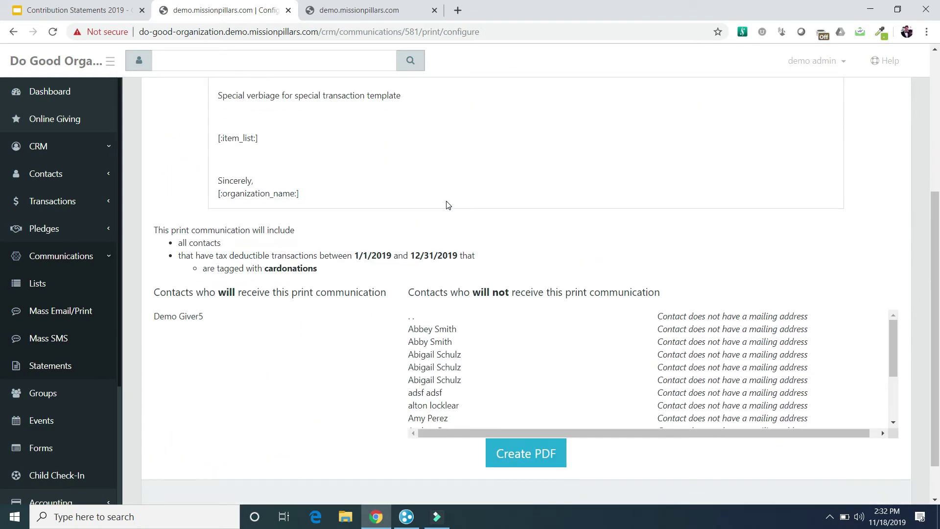
{"action": "left_click", "coordinate": [537, 461]}
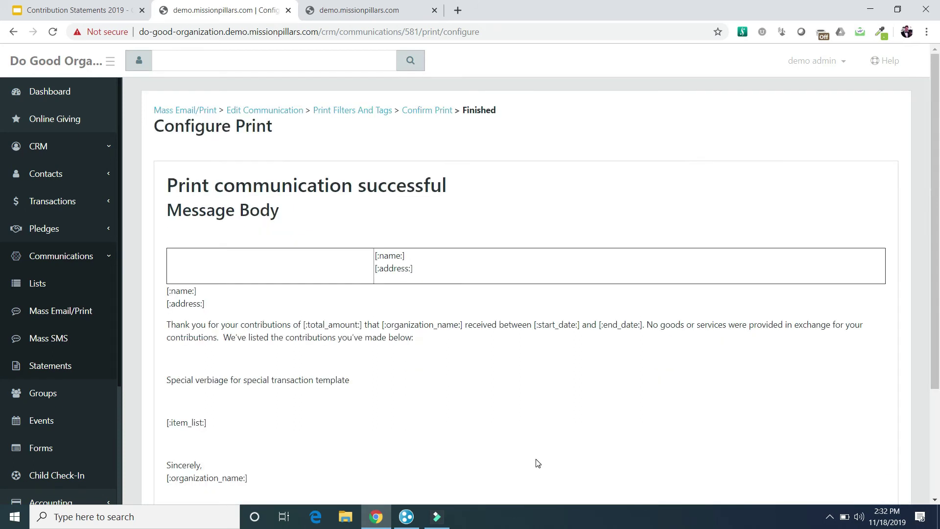
- Open the created PDF and examine the statement's listed transaction and its special verbiage line
{"action": "scroll", "coordinate": [412, 342], "scroll_direction": "down", "scroll_amount": 3}
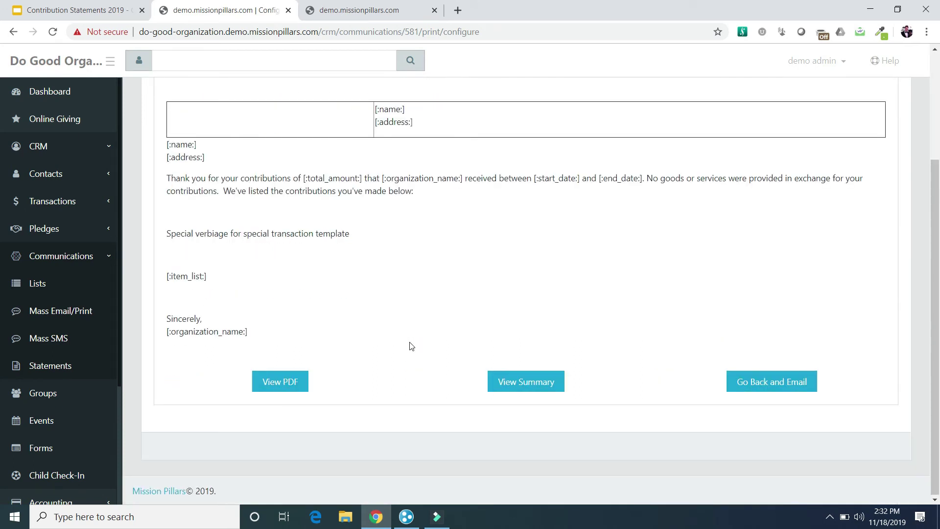
{"action": "left_click", "coordinate": [272, 388]}
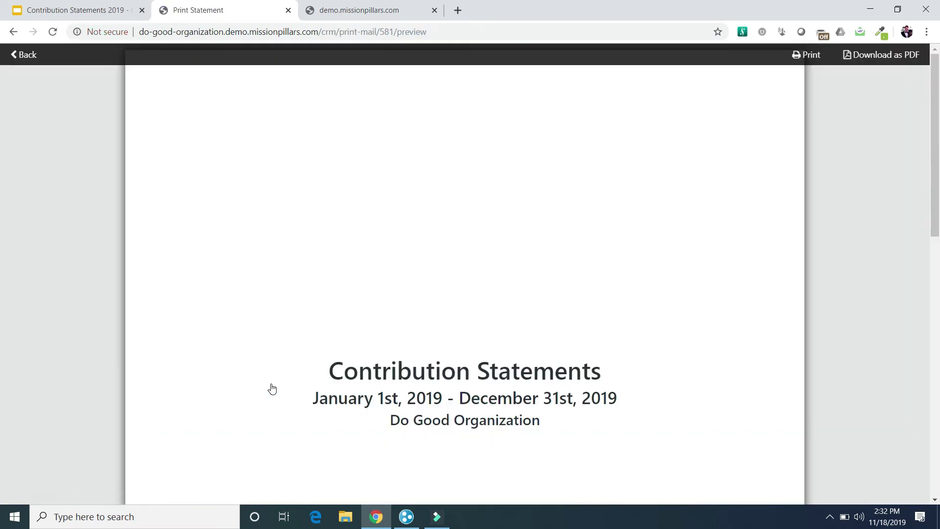
{"action": "scroll", "coordinate": [272, 388], "scroll_direction": "down", "scroll_amount": 10}
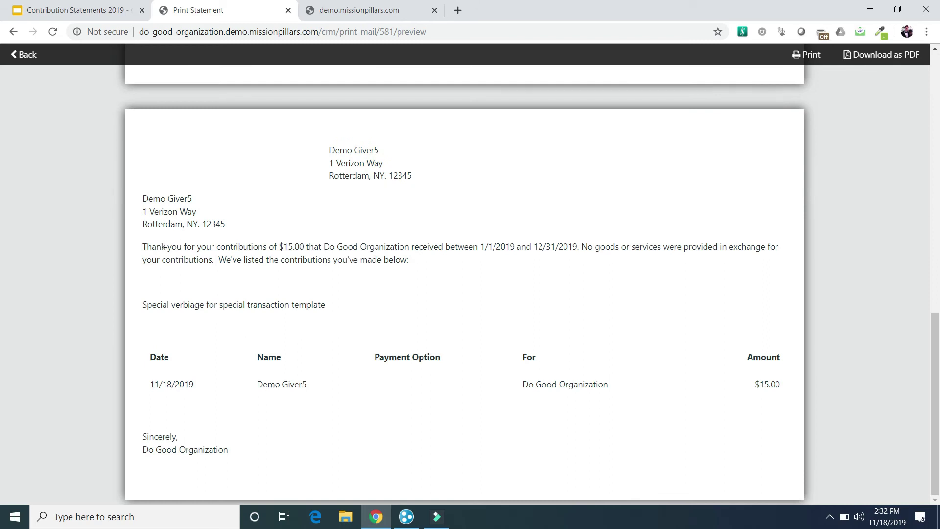
{"action": "left_click_drag", "start_coordinate": [151, 386], "coordinate": [409, 380]}
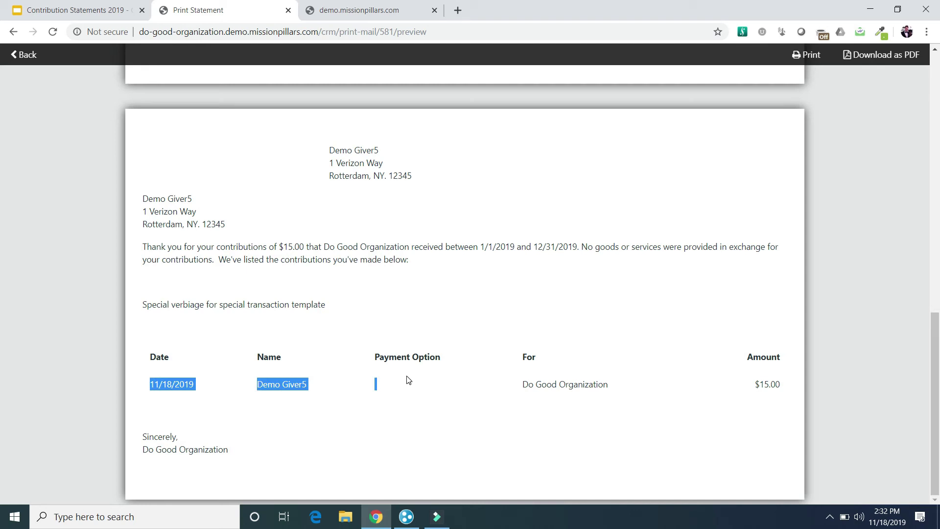
{"action": "left_click_drag", "start_coordinate": [147, 305], "coordinate": [329, 307]}
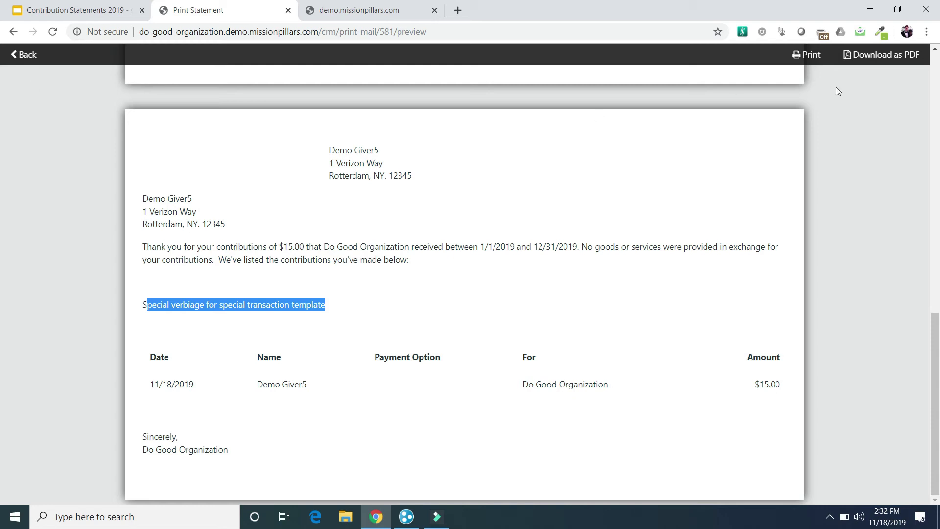
- Return to editing the communication and replace its content with the Window Envelopes template
{"action": "left_click", "coordinate": [27, 56]}
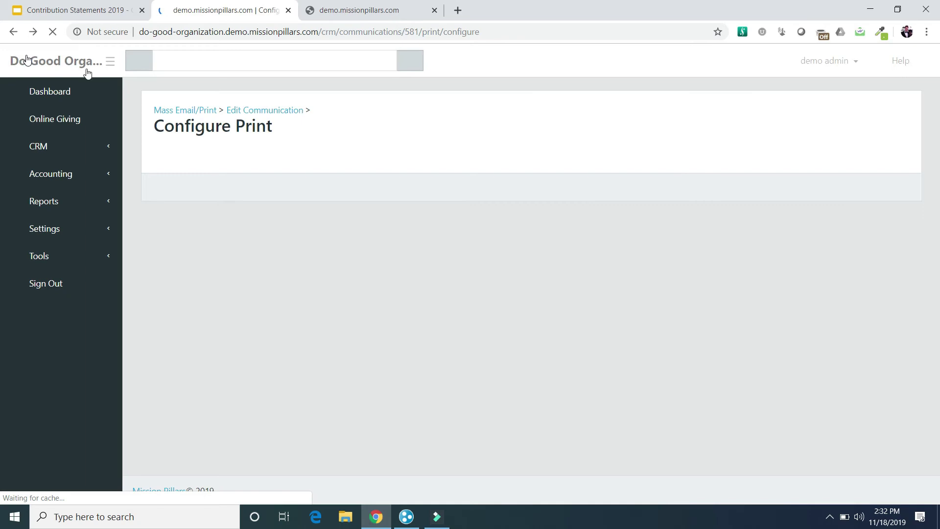
{"action": "scroll", "coordinate": [346, 186], "scroll_direction": "up", "scroll_amount": 2}
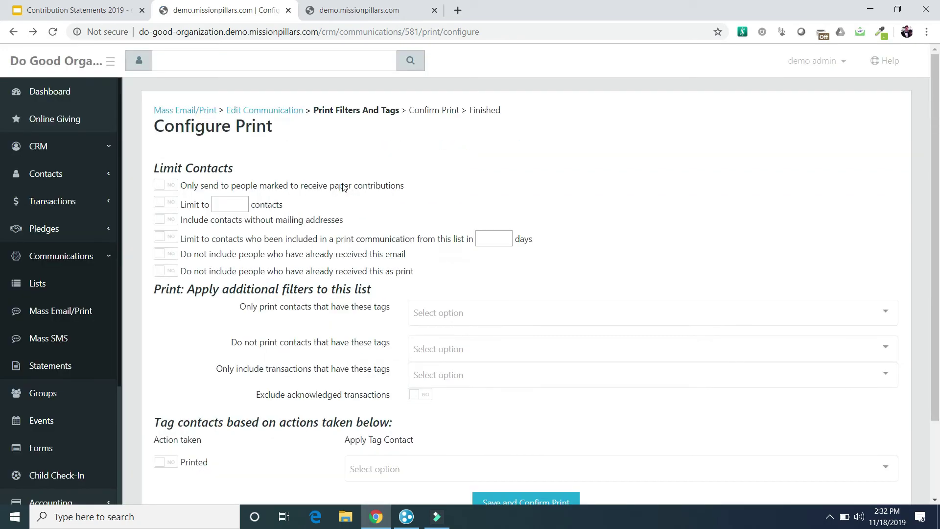
{"action": "left_click", "coordinate": [276, 112]}
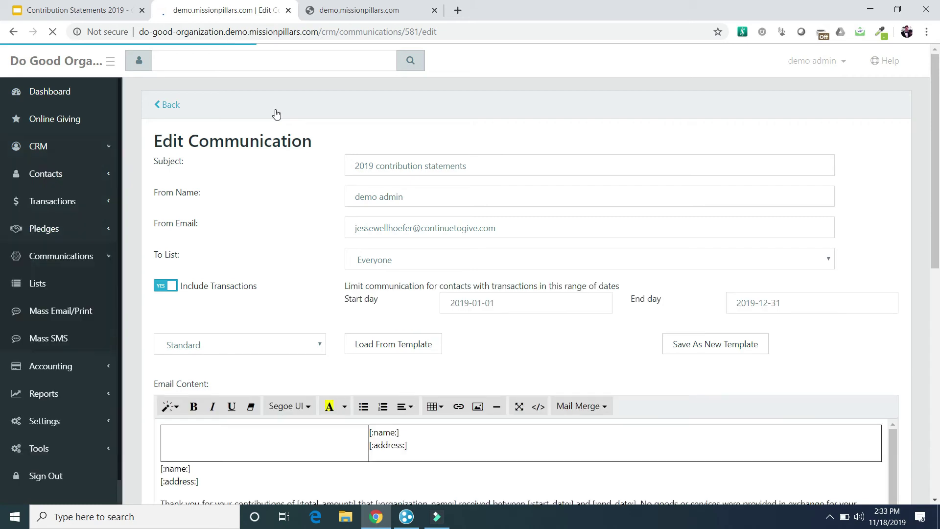
{"action": "scroll", "coordinate": [298, 229], "scroll_direction": "down", "scroll_amount": 3}
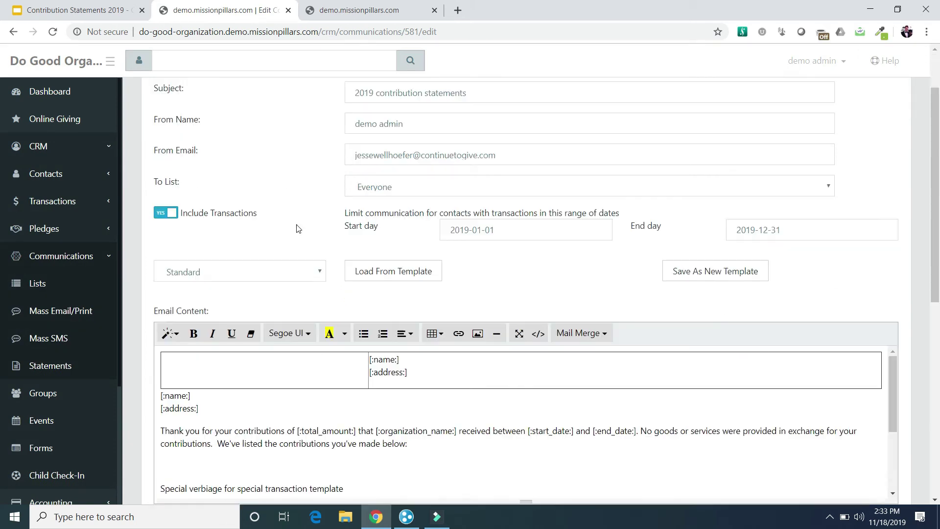
{"action": "left_click", "coordinate": [317, 220]}
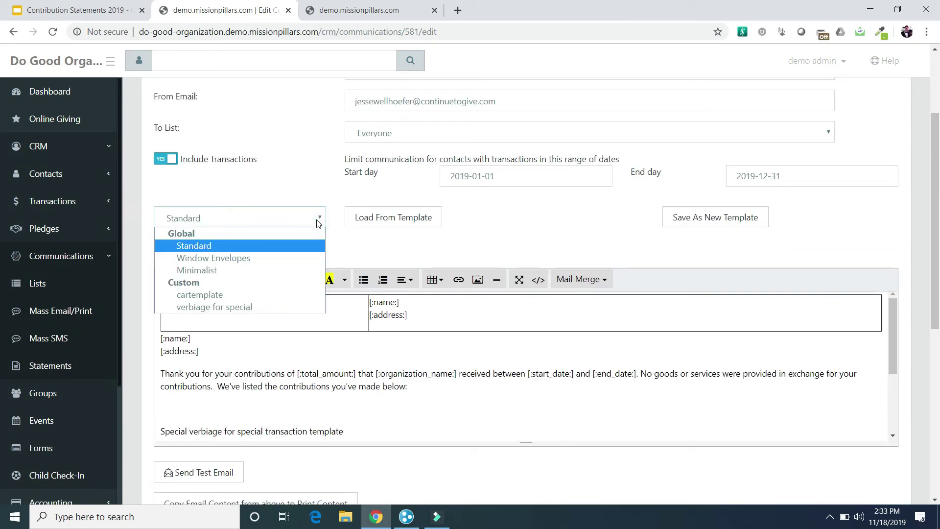
{"action": "left_click", "coordinate": [240, 263]}
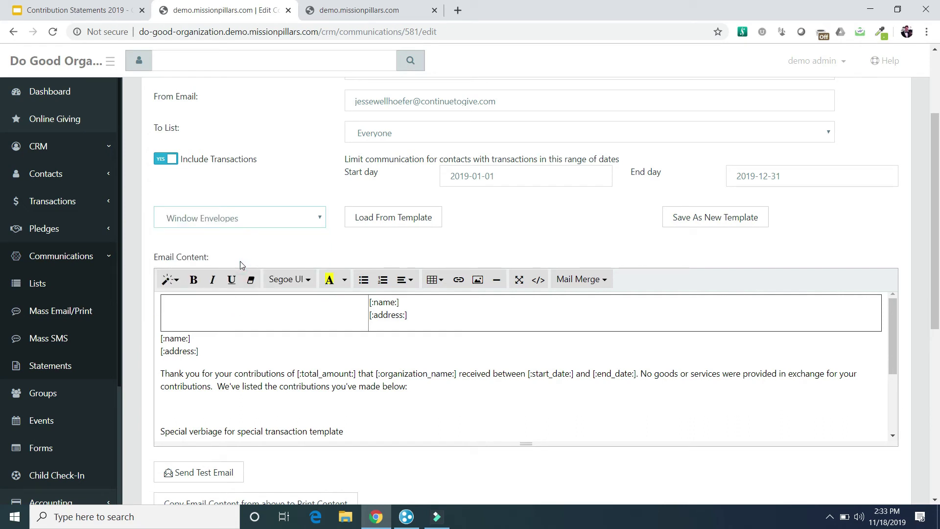
{"action": "left_click", "coordinate": [373, 217]}
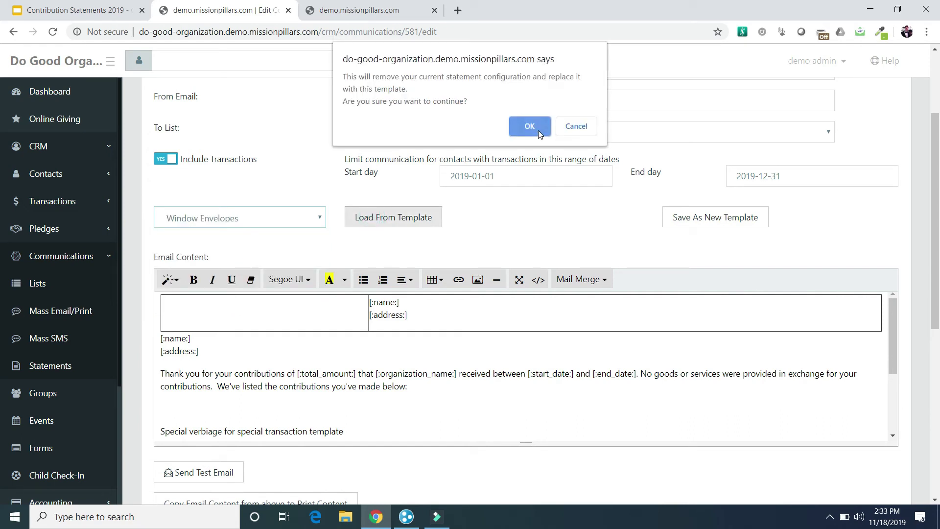
{"action": "left_click", "coordinate": [539, 130]}
- Proceed to the print configuration and turn off the limit to people marked to receive paper contributions
{"action": "scroll", "coordinate": [318, 183], "scroll_direction": "down", "scroll_amount": 2}
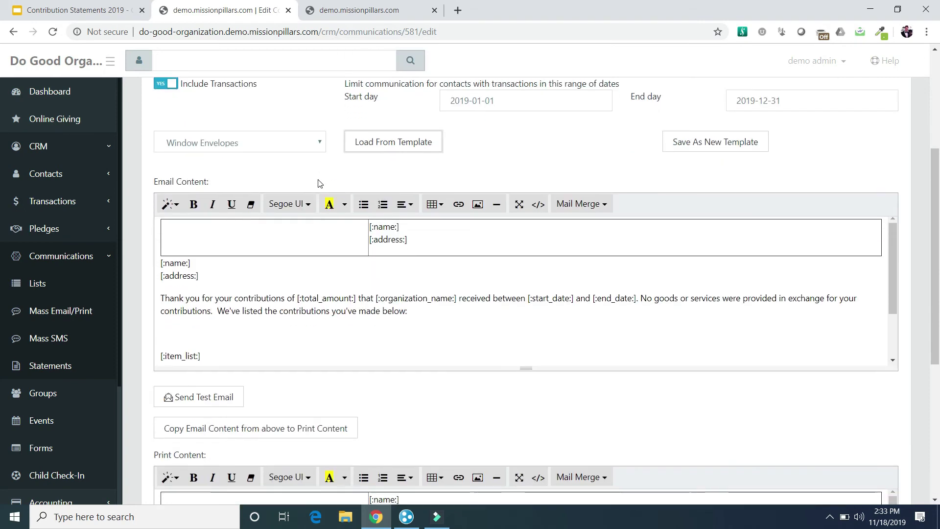
{"action": "scroll", "coordinate": [318, 184], "scroll_direction": "down", "scroll_amount": 2}
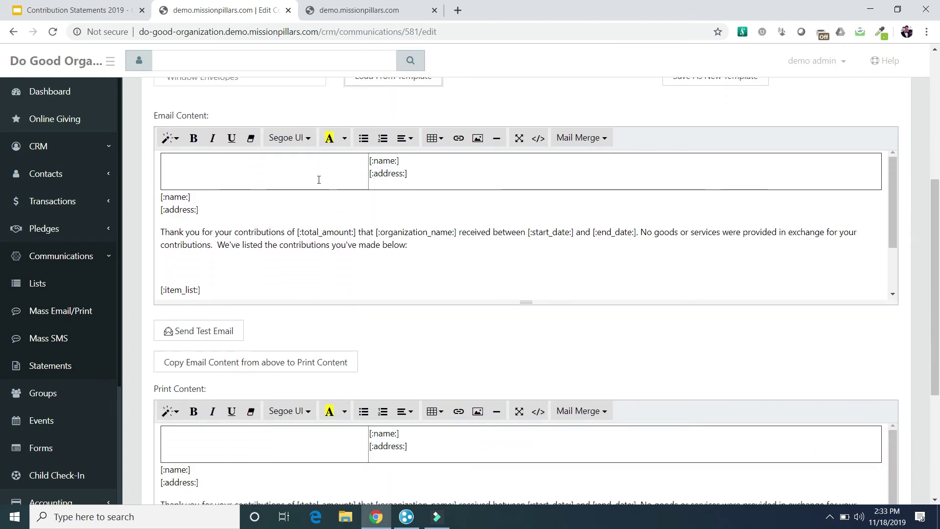
{"action": "scroll", "coordinate": [319, 180], "scroll_direction": "down", "scroll_amount": 7}
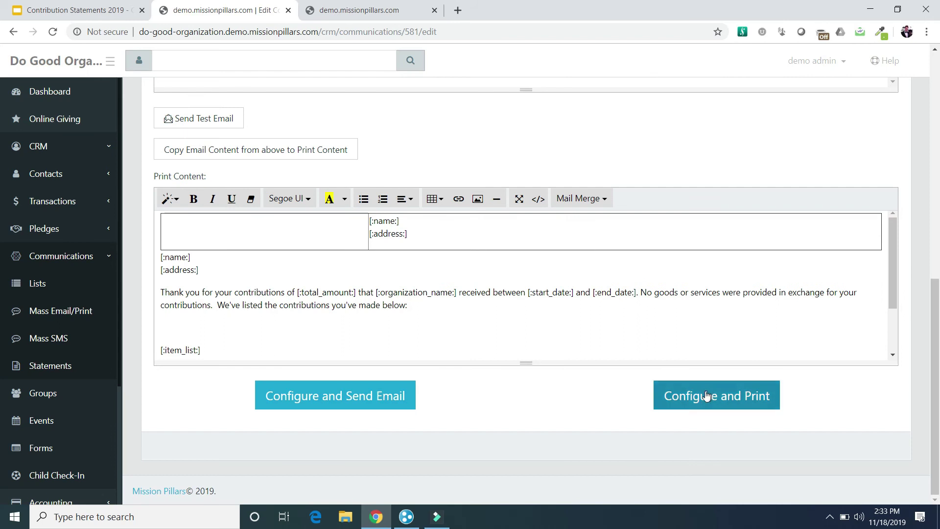
{"action": "left_click", "coordinate": [706, 396]}
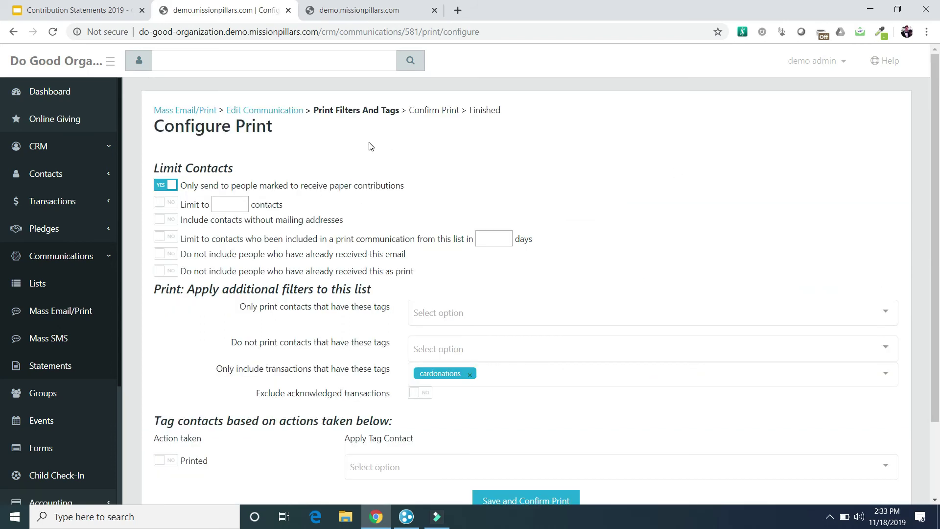
{"action": "left_click", "coordinate": [171, 190]}
- Try the option that includes contacts without mailing addresses, and turn it back off
{"action": "left_click_drag", "start_coordinate": [343, 220], "coordinate": [182, 223]}
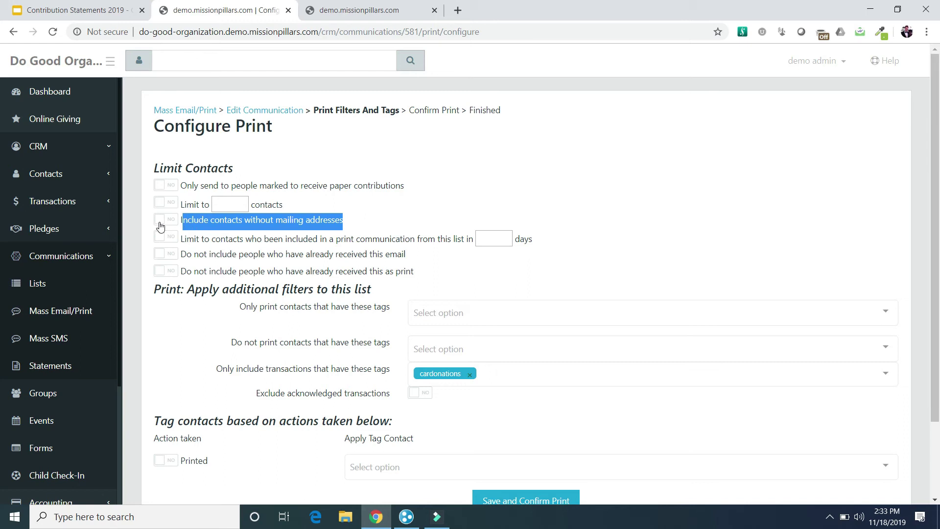
{"action": "left_click", "coordinate": [161, 221]}
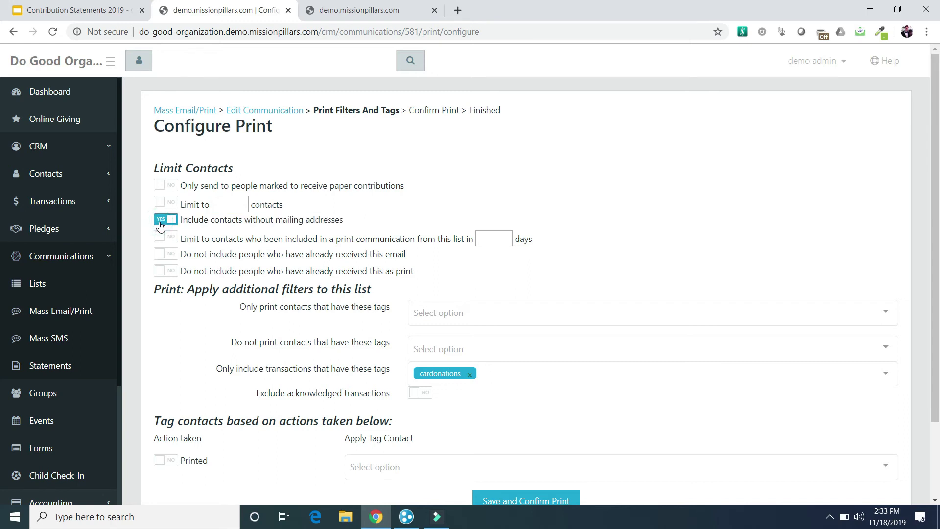
{"action": "left_click", "coordinate": [161, 225]}
- Remove the "cardonations" tag from the transaction filter and save the print filters to reach the confirmation page
{"action": "scroll", "coordinate": [326, 237], "scroll_direction": "down", "scroll_amount": 1}
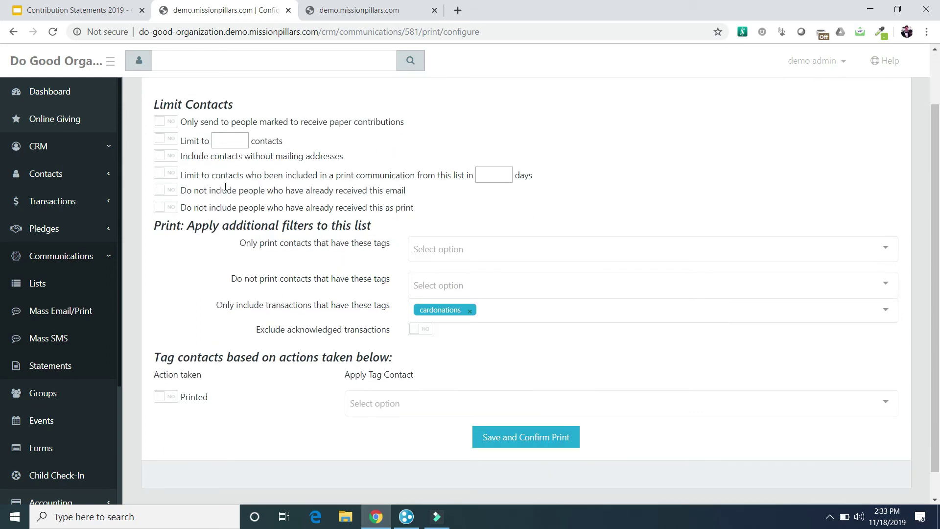
{"action": "left_click", "coordinate": [470, 311]}
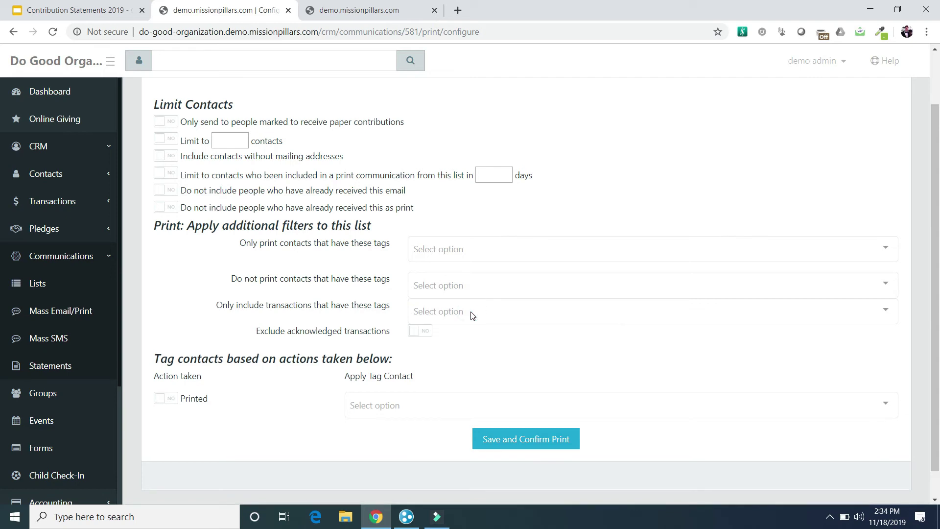
{"action": "scroll", "coordinate": [319, 298], "scroll_direction": "down", "scroll_amount": 1}
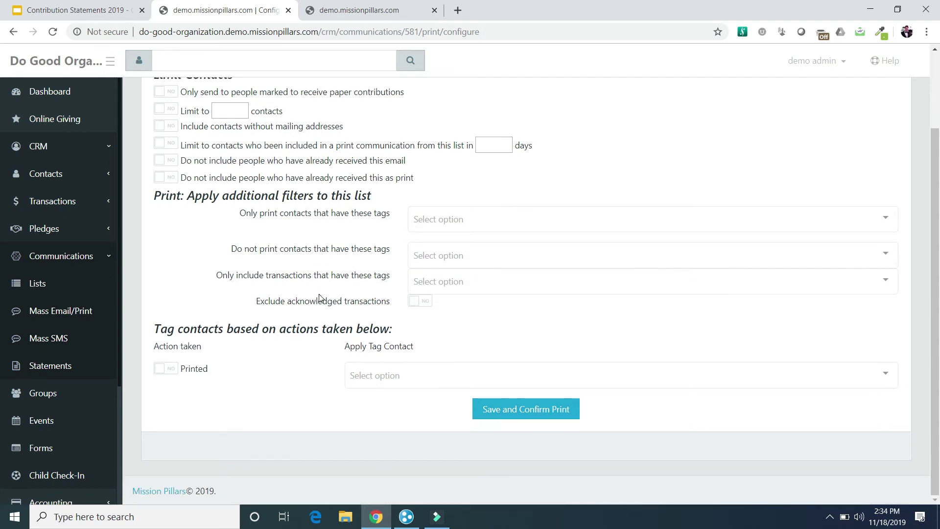
{"action": "left_click", "coordinate": [527, 412]}
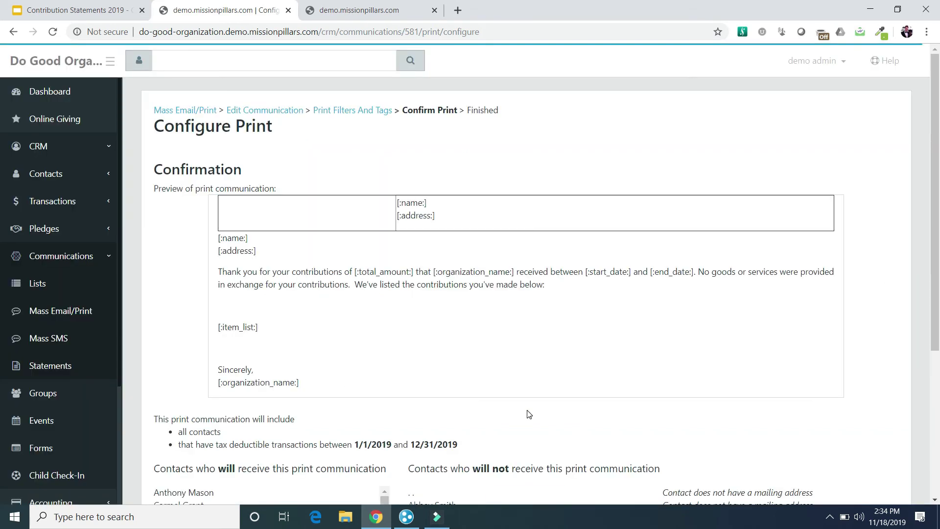
- Review the print preview and the lists of contacts who will and will not receive the communication, including the exclusion reasons
{"action": "scroll", "coordinate": [529, 415], "scroll_direction": "down", "scroll_amount": 5}
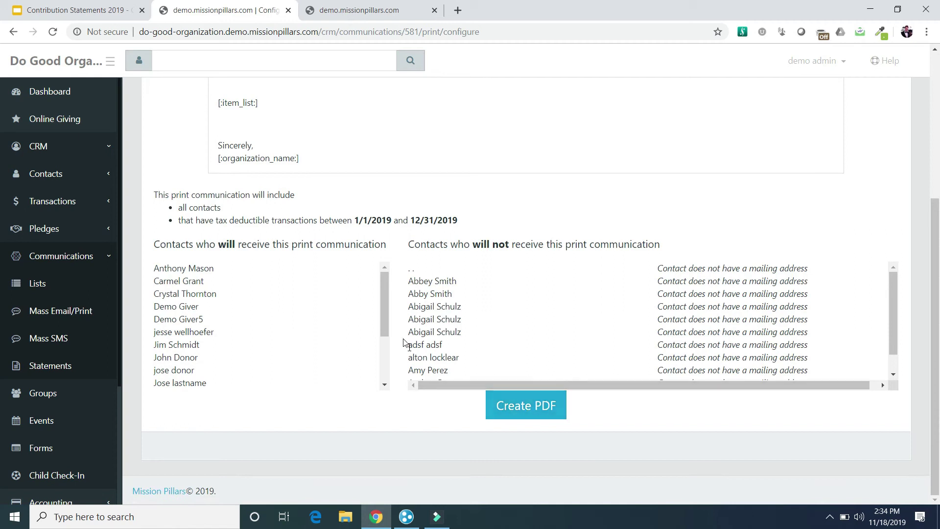
{"action": "left_click_drag", "start_coordinate": [388, 296], "coordinate": [385, 269]}
{"action": "left_click_drag", "start_coordinate": [890, 291], "coordinate": [882, 382]}
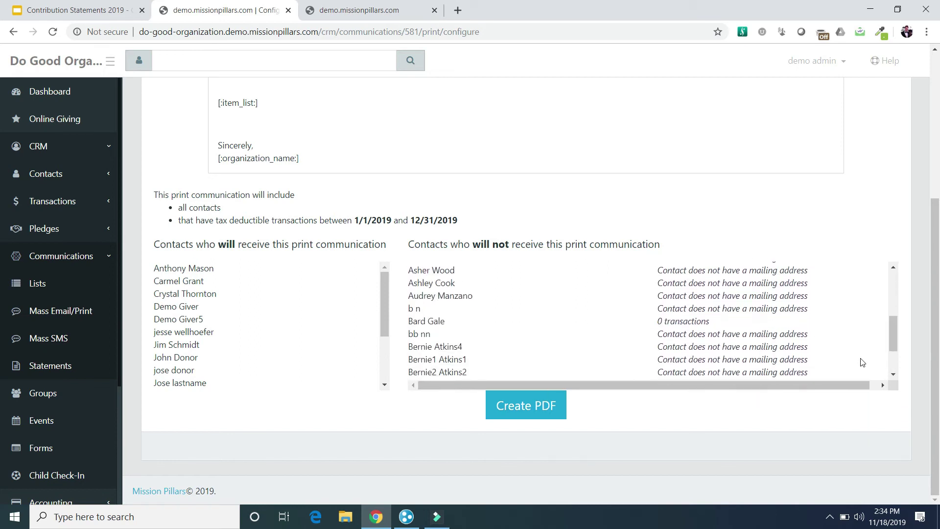
{"action": "scroll", "coordinate": [691, 321], "scroll_direction": "down", "scroll_amount": 2}
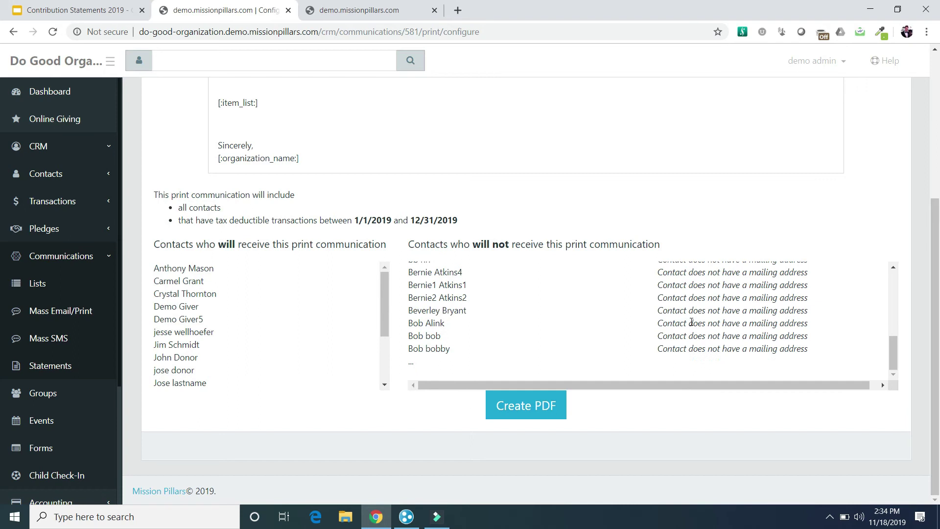
{"action": "scroll", "coordinate": [691, 322], "scroll_direction": "down", "scroll_amount": 1}
{"action": "scroll", "coordinate": [691, 322], "scroll_direction": "up", "scroll_amount": 10}
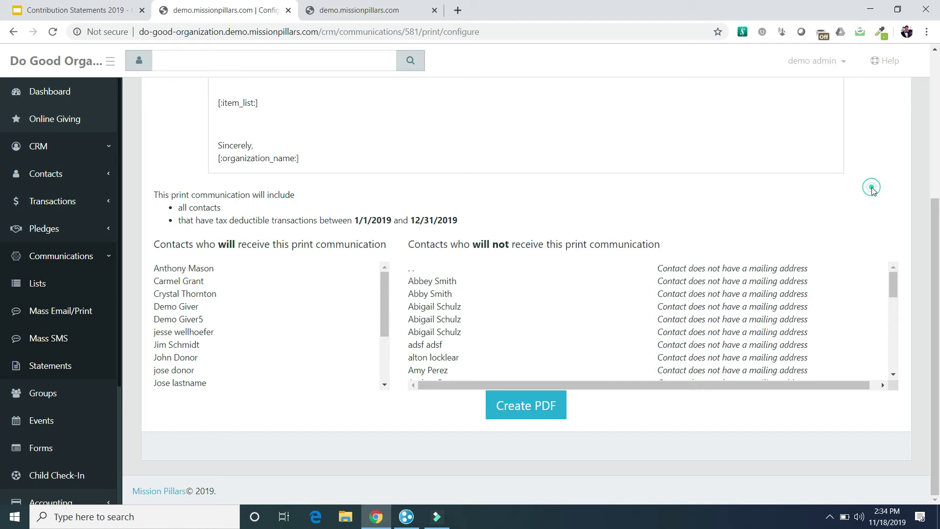
{"action": "scroll", "coordinate": [875, 191], "scroll_direction": "up", "scroll_amount": 1}
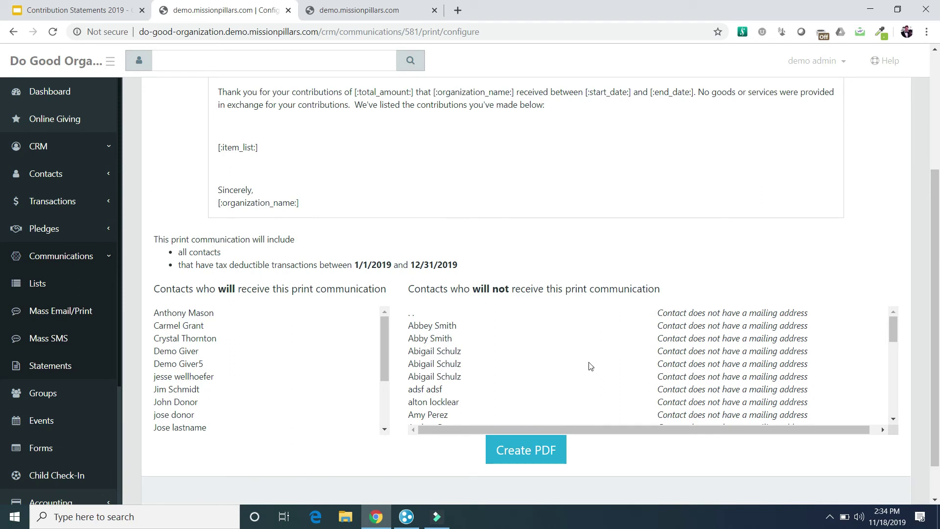
{"action": "left_click", "coordinate": [858, 251]}
{"action": "scroll", "coordinate": [859, 251], "scroll_direction": "up", "scroll_amount": 4}
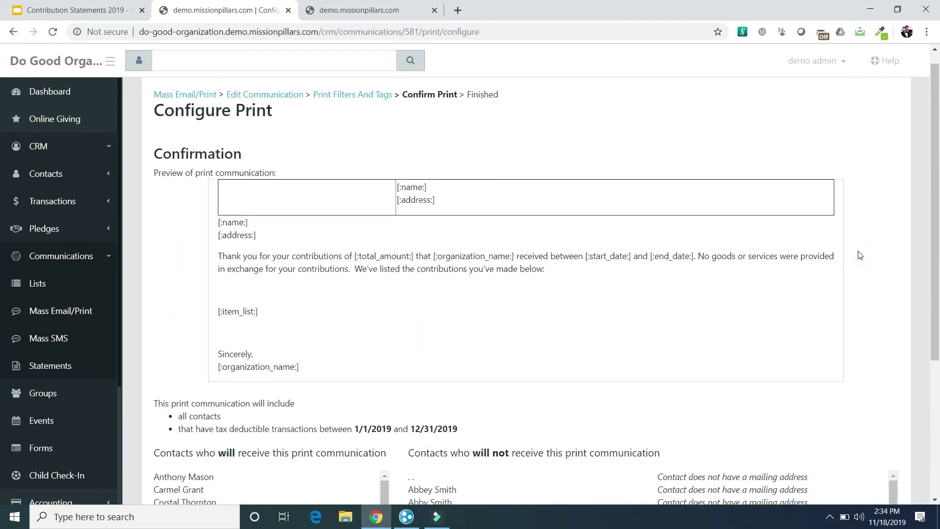
- Create the PDF for all 2019 tax deductible transactions and open it to review the individual contribution statements
{"action": "scroll", "coordinate": [858, 252], "scroll_direction": "down", "scroll_amount": 5}
{"action": "left_click", "coordinate": [519, 414]}
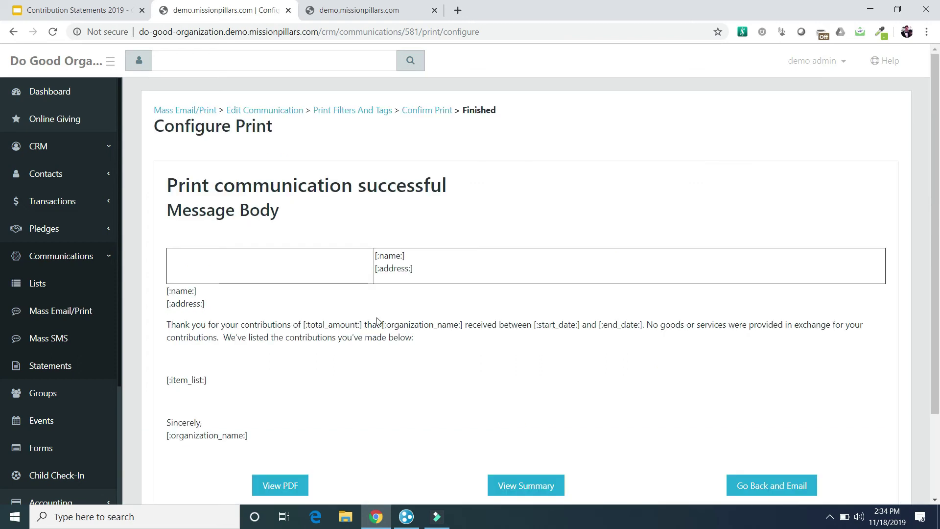
{"action": "scroll", "coordinate": [378, 321], "scroll_direction": "down", "scroll_amount": 2}
{"action": "left_click", "coordinate": [272, 387]}
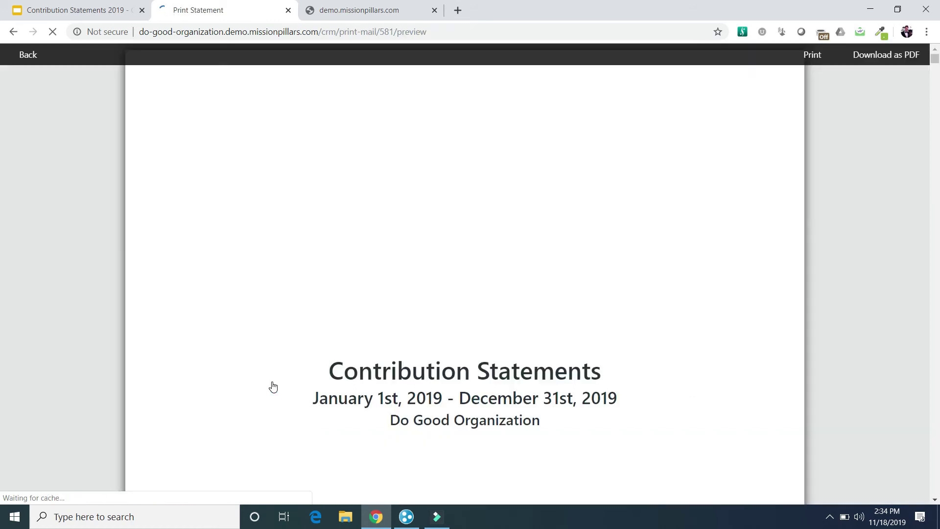
{"action": "scroll", "coordinate": [273, 387], "scroll_direction": "down", "scroll_amount": 20}
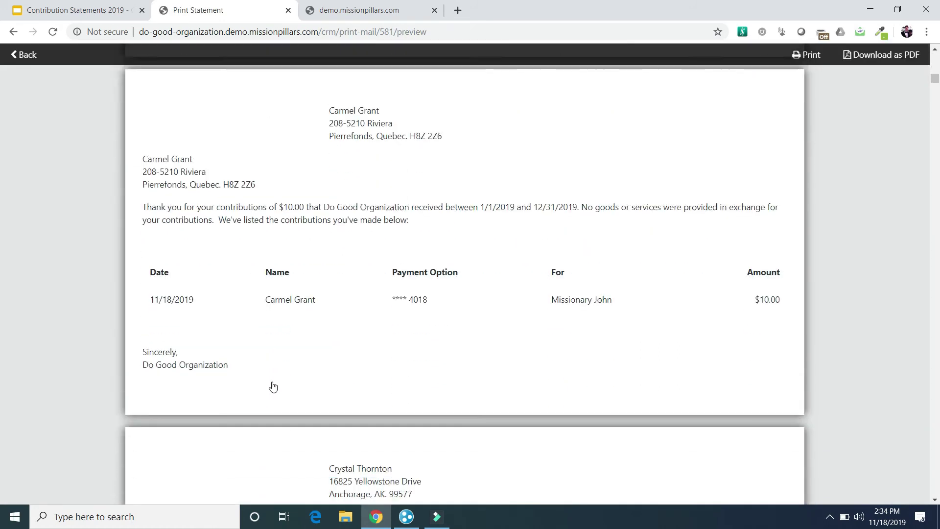
{"action": "scroll", "coordinate": [273, 386], "scroll_direction": "down", "scroll_amount": 12}
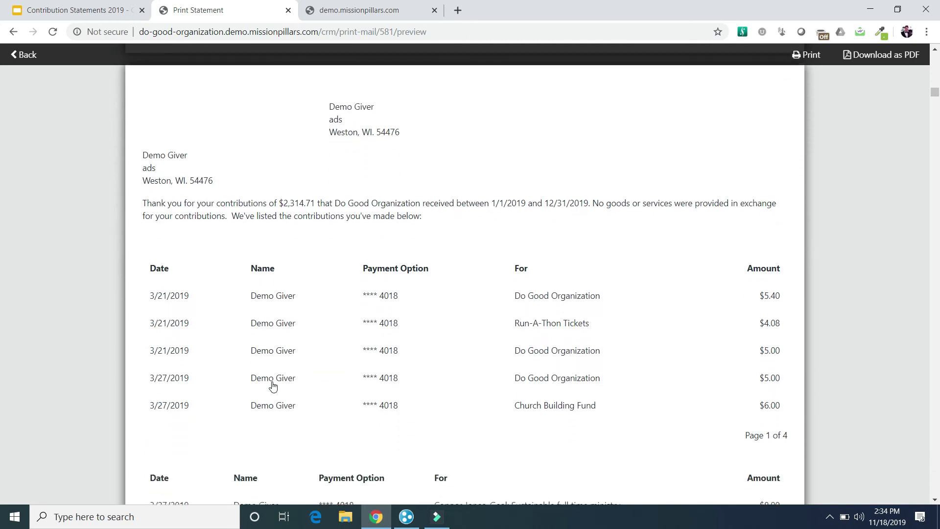
{"action": "scroll", "coordinate": [273, 387], "scroll_direction": "down", "scroll_amount": 1}
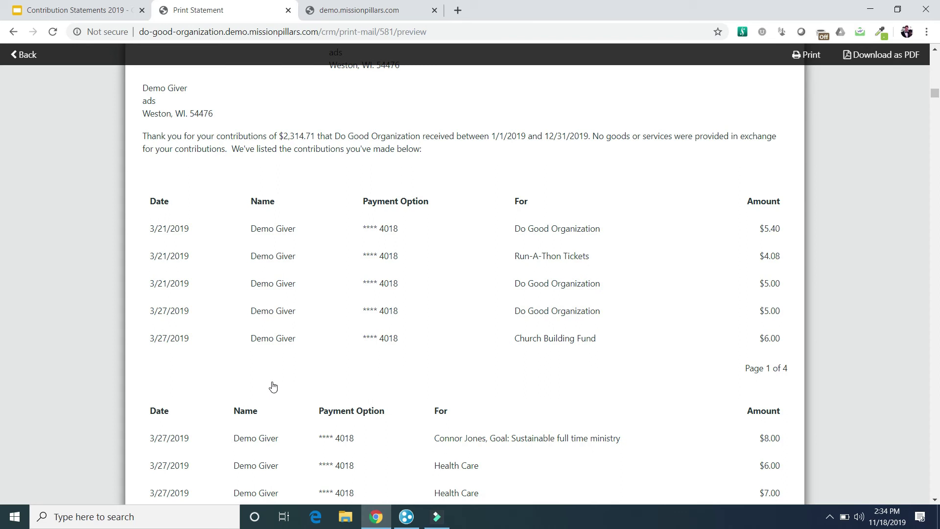
- Review the itemized contributions across the statement's pages in the preview and return to the print configuration
{"action": "scroll", "coordinate": [273, 386], "scroll_direction": "down", "scroll_amount": 4}
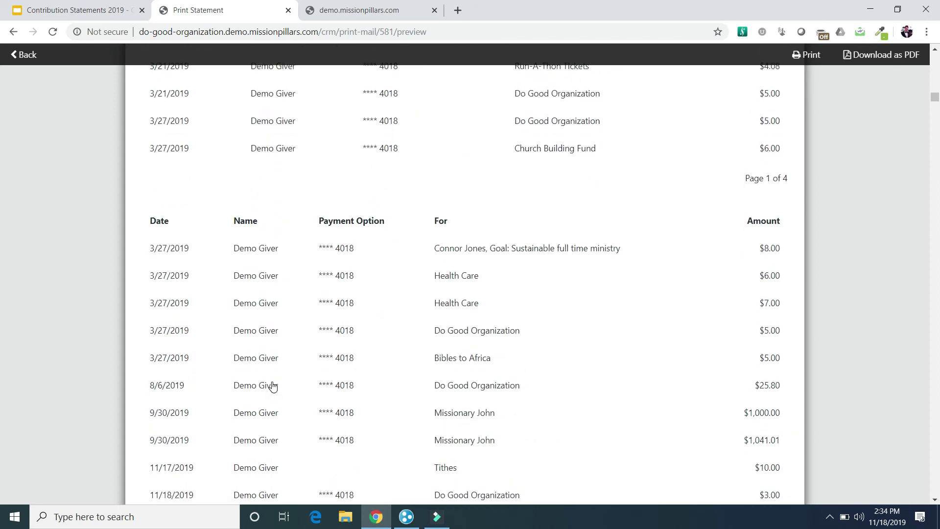
{"action": "scroll", "coordinate": [273, 387], "scroll_direction": "up", "scroll_amount": 2}
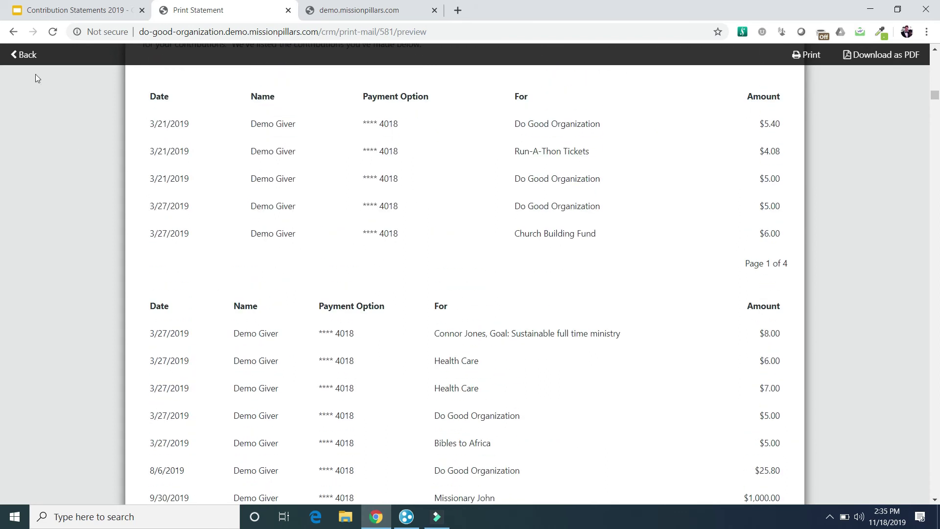
{"action": "left_click", "coordinate": [24, 55]}
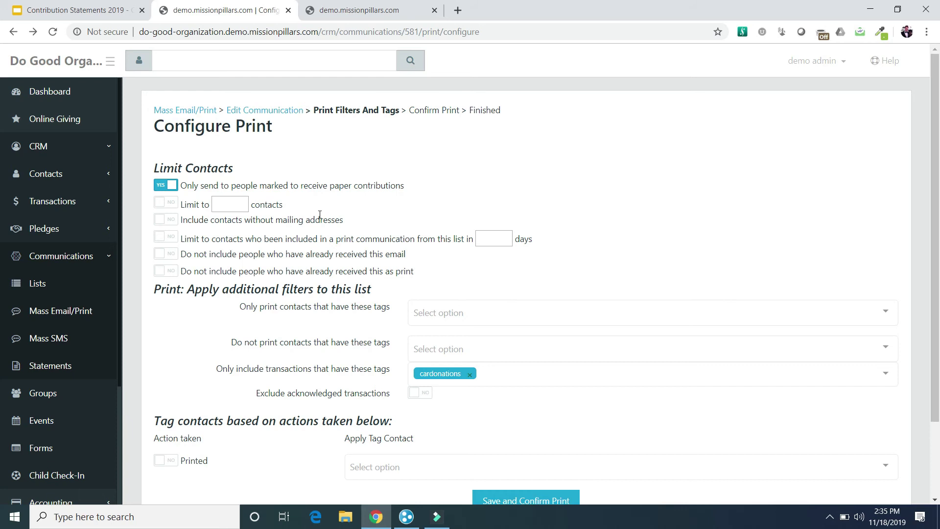
- Return to the mass email/print list, open the 2018 Contribution Statement sent to 18 contacts, and review its details
{"action": "left_click", "coordinate": [196, 114]}
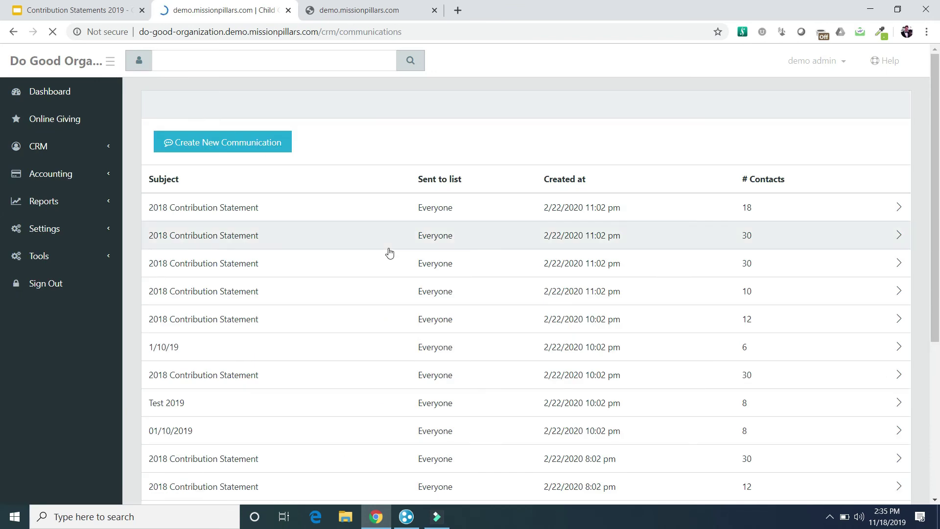
{"action": "left_click", "coordinate": [445, 218]}
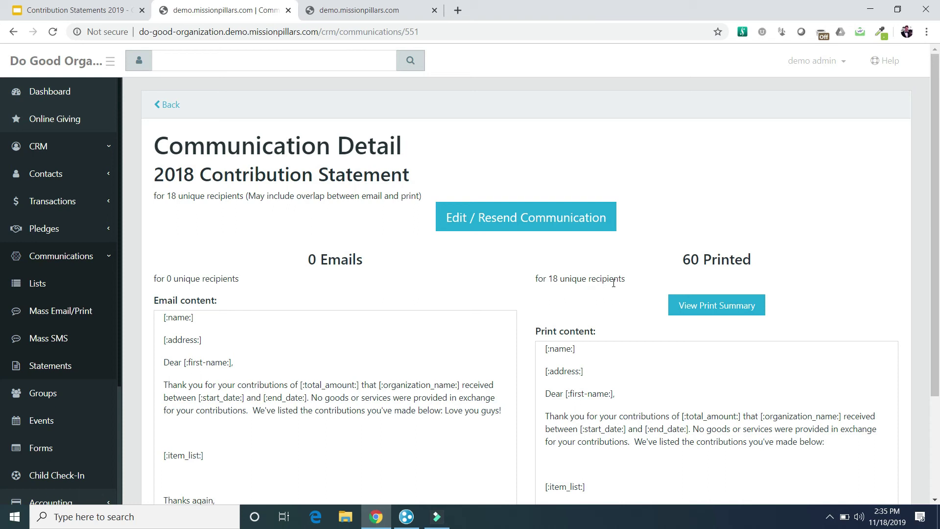
{"action": "scroll", "coordinate": [418, 284], "scroll_direction": "down", "scroll_amount": 3}
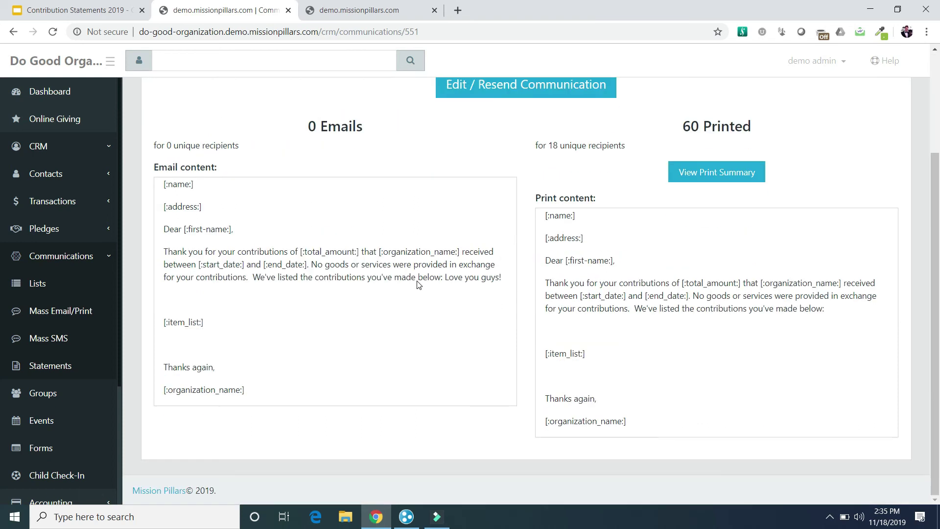
{"action": "scroll", "coordinate": [418, 284], "scroll_direction": "up", "scroll_amount": 3}
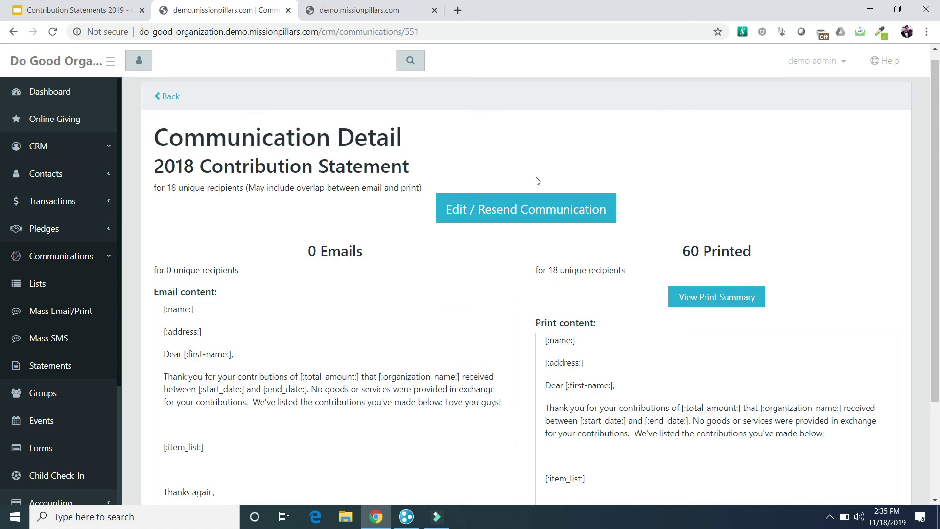
- Open the 2018 Contribution Statement for editing, review its email and print content, and proceed to the email configuration
{"action": "left_click", "coordinate": [535, 208]}
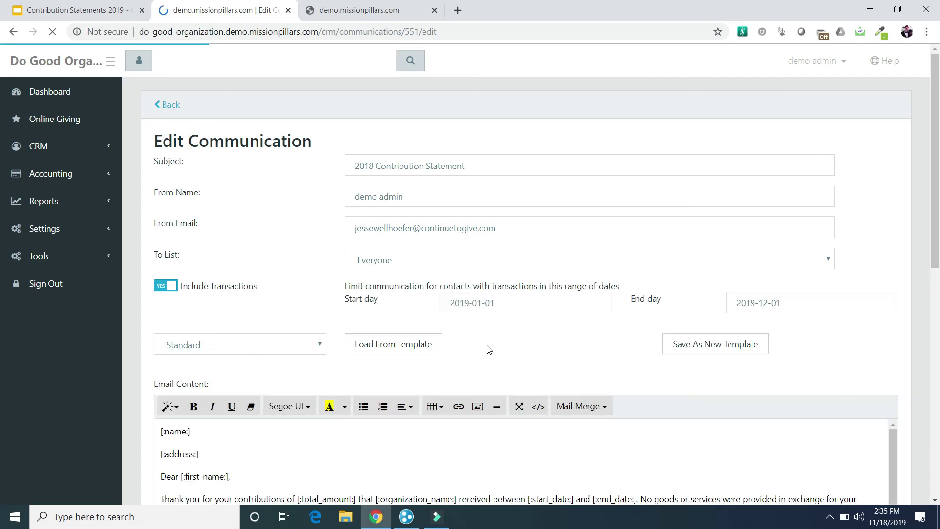
{"action": "scroll", "coordinate": [488, 349], "scroll_direction": "down", "scroll_amount": 3}
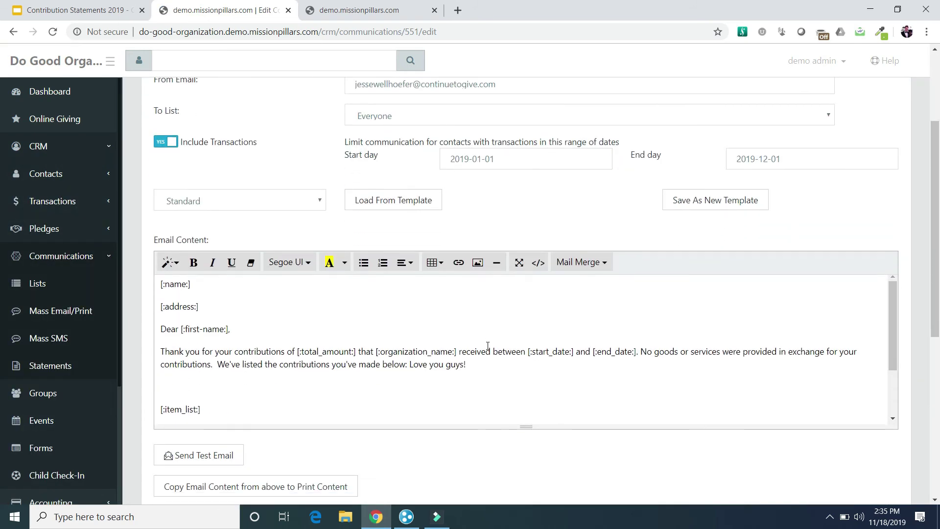
{"action": "scroll", "coordinate": [487, 346], "scroll_direction": "down", "scroll_amount": 2}
{"action": "scroll", "coordinate": [488, 346], "scroll_direction": "down", "scroll_amount": 4}
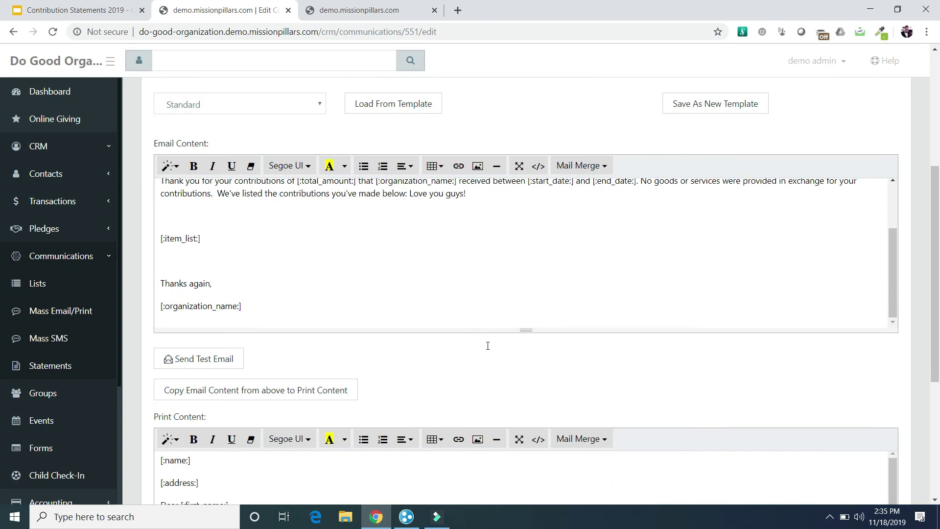
{"action": "scroll", "coordinate": [488, 345], "scroll_direction": "down", "scroll_amount": 3}
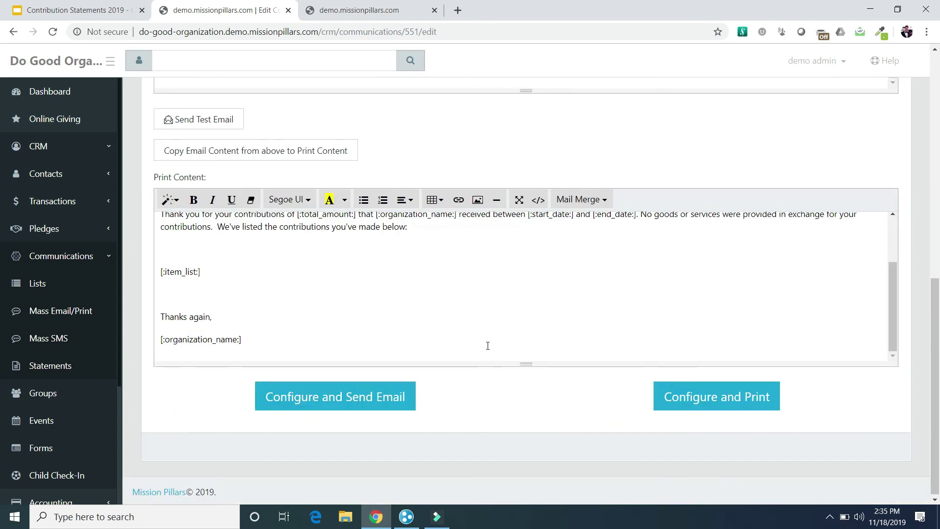
{"action": "left_click", "coordinate": [351, 397]}
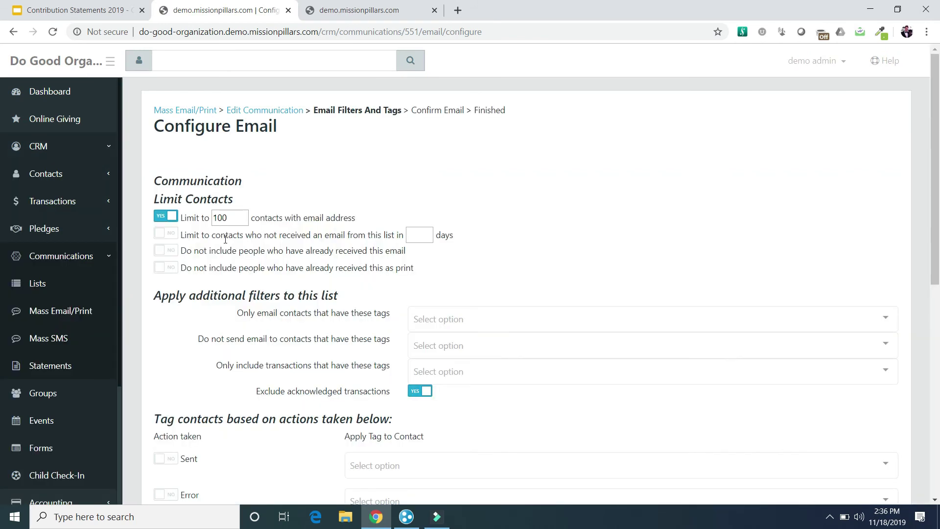
- Examine the email configuration's contact limits, the exclusions for prior email or print recipients, the tag filters, and the action-based tagging options
{"action": "scroll", "coordinate": [235, 254], "scroll_direction": "down", "scroll_amount": 3}
{"action": "scroll", "coordinate": [250, 275], "scroll_direction": "up", "scroll_amount": 2}
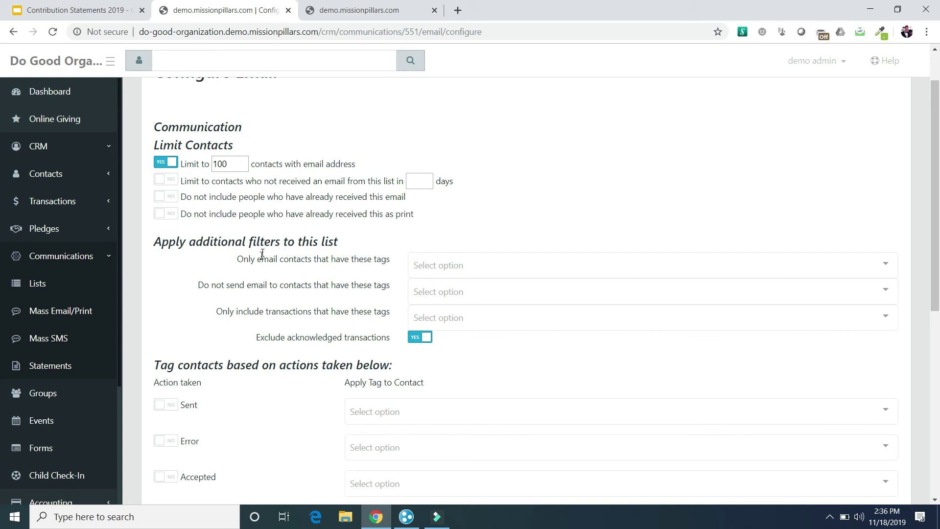
{"action": "left_click_drag", "start_coordinate": [182, 198], "coordinate": [406, 205]}
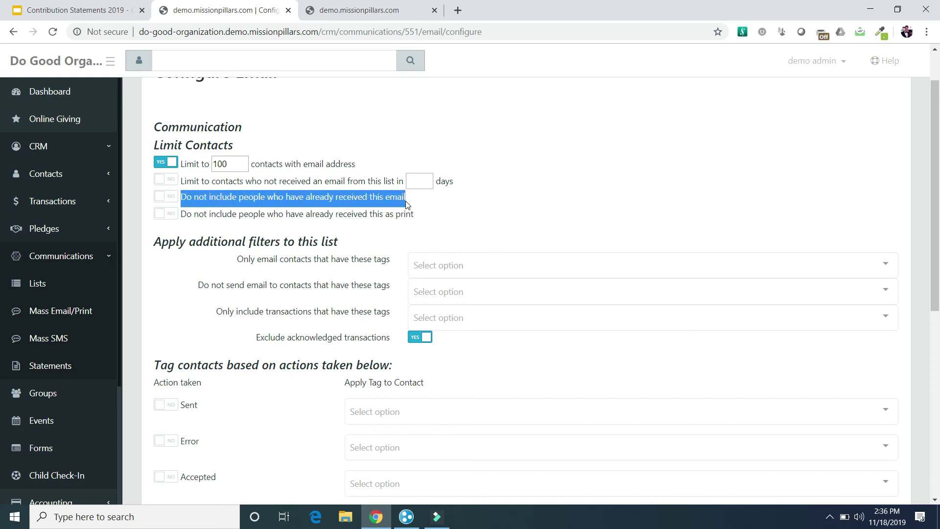
{"action": "left_click", "coordinate": [406, 203]}
{"action": "left_click", "coordinate": [414, 215]}
{"action": "left_click_drag", "start_coordinate": [415, 215], "coordinate": [182, 214]}
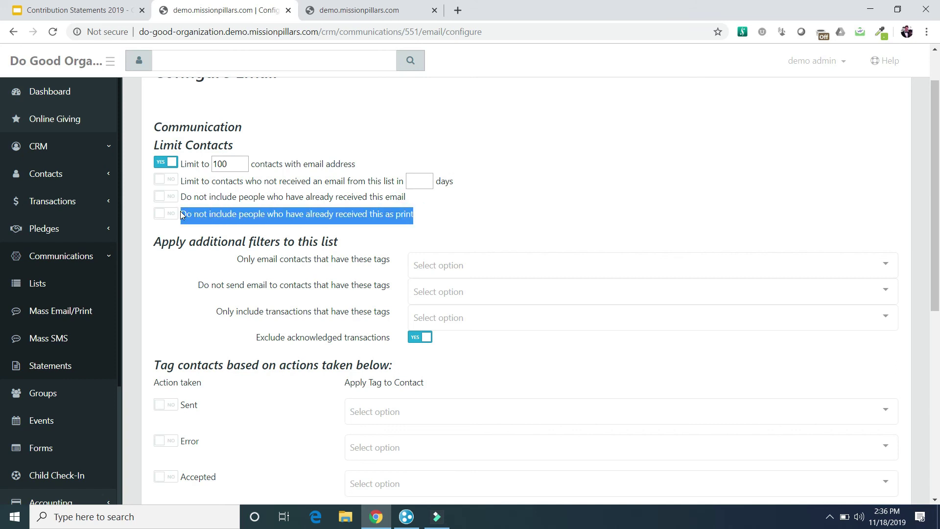
{"action": "left_click", "coordinate": [211, 198]}
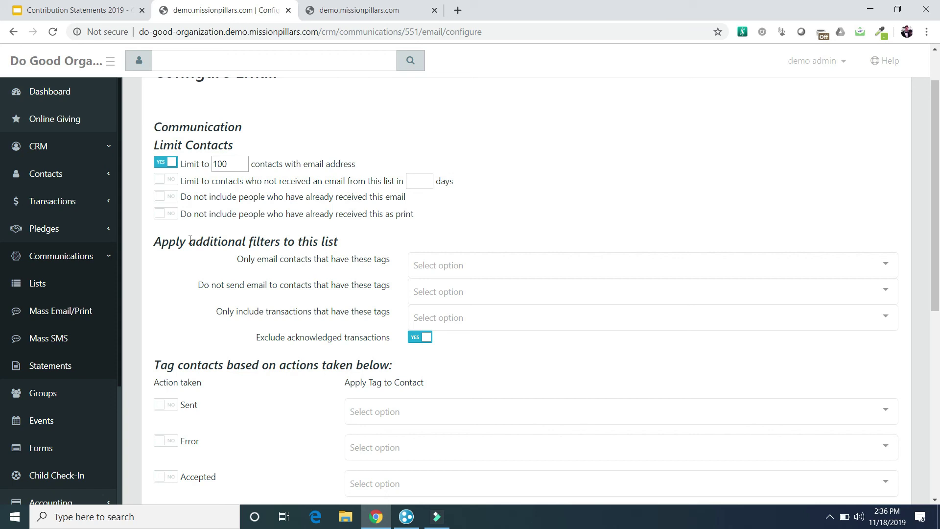
{"action": "scroll", "coordinate": [190, 240], "scroll_direction": "down", "scroll_amount": 8}
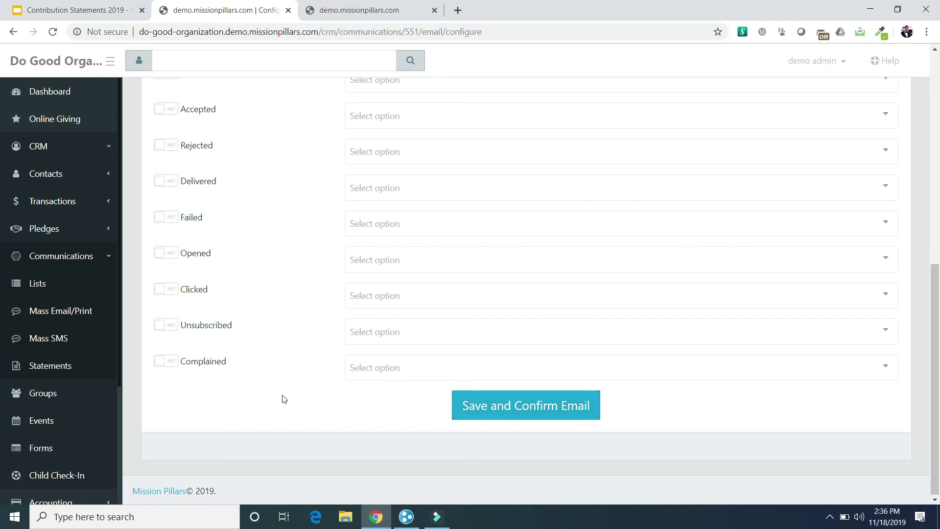
{"action": "scroll", "coordinate": [284, 399], "scroll_direction": "up", "scroll_amount": 4}
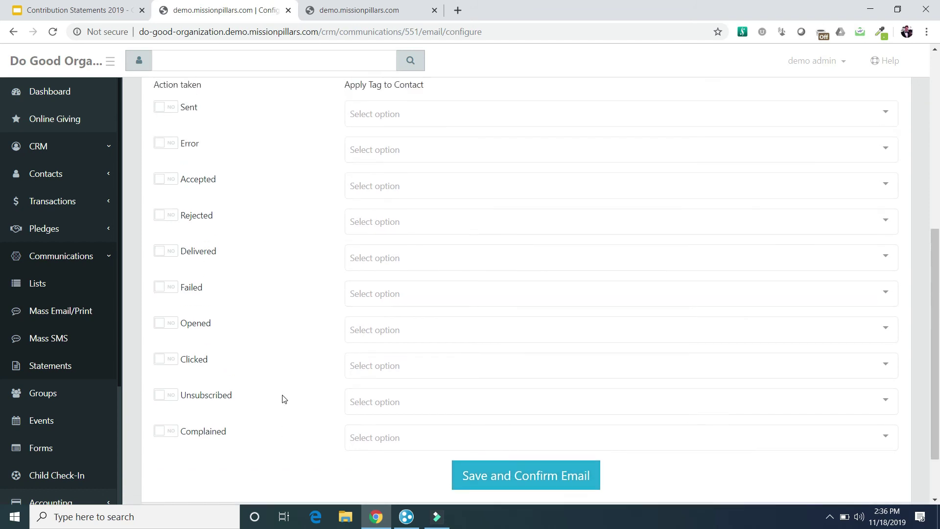
{"action": "scroll", "coordinate": [284, 399], "scroll_direction": "up", "scroll_amount": 5}
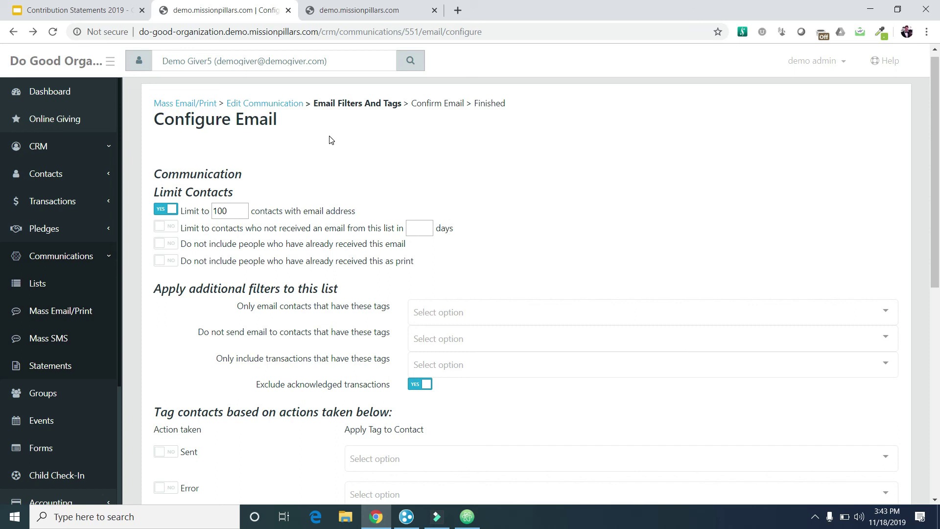
- Search the contacts for "demo" and open the profile of the second matching contact
{"action": "left_click_drag", "start_coordinate": [346, 61], "coordinate": [160, 65]}
{"action": "type", "text": "demo"}
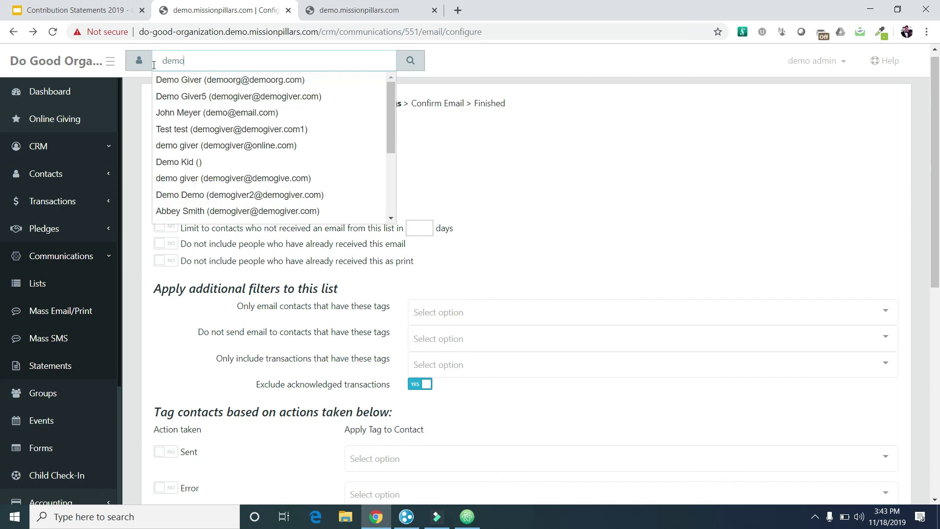
{"action": "left_click", "coordinate": [216, 95]}
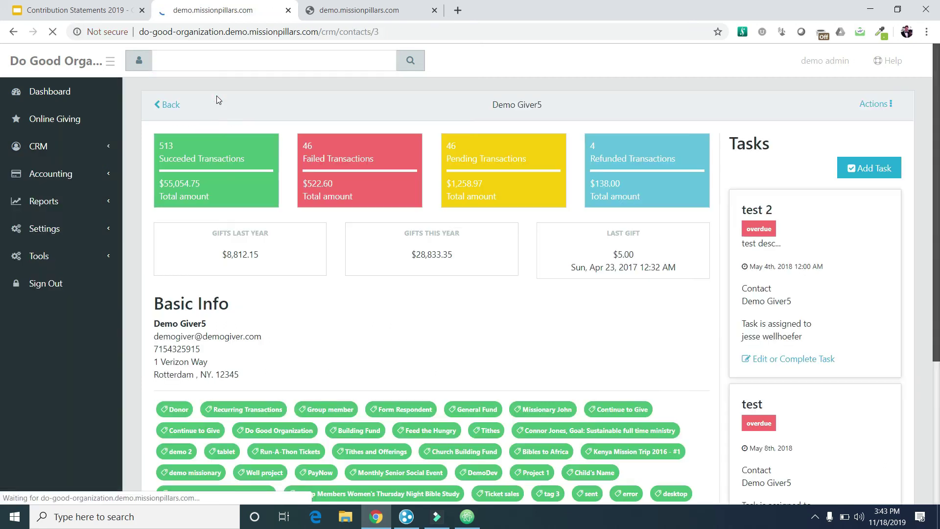
- Go to the contact's transactions and open the Print Statement form
{"action": "left_click", "coordinate": [863, 105]}
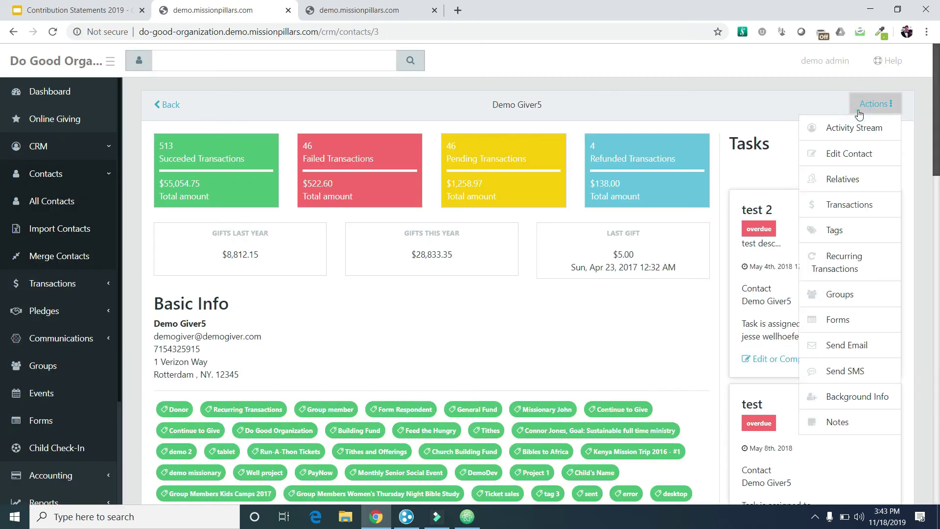
{"action": "left_click", "coordinate": [851, 205]}
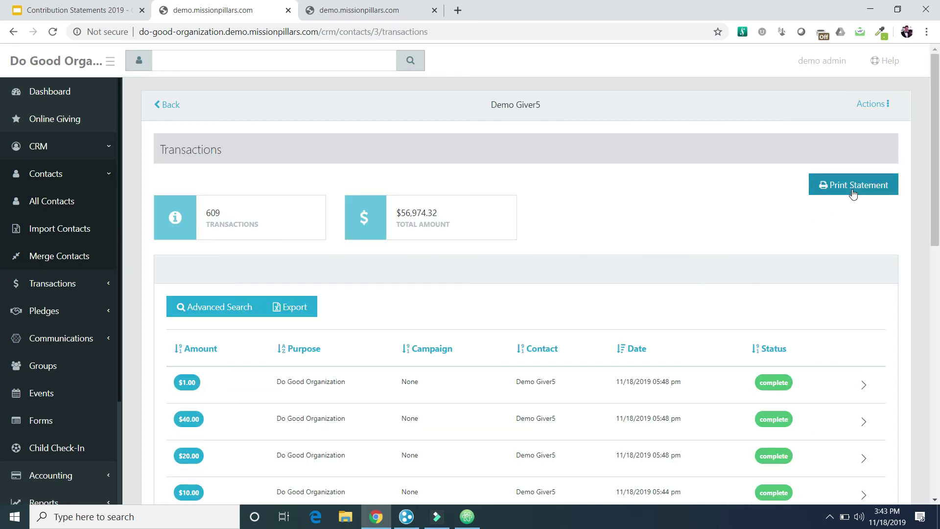
{"action": "left_click", "coordinate": [853, 192]}
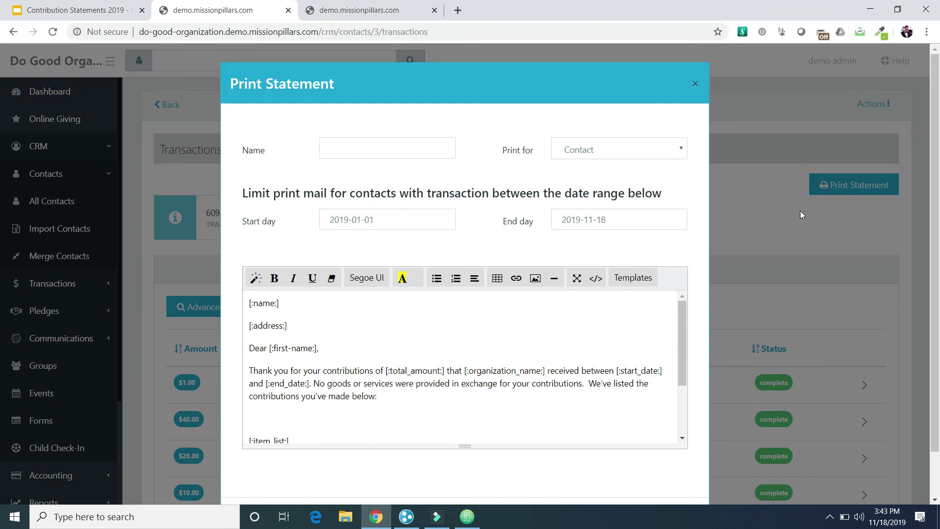
- Load the Window Envelopes template into the statement and enter the donor's name in the name field
{"action": "left_click", "coordinate": [632, 279]}
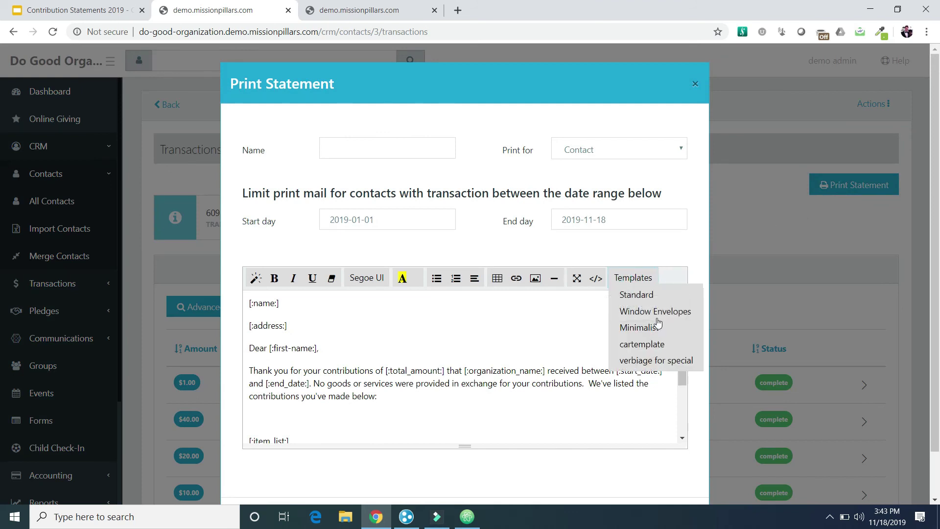
{"action": "left_click", "coordinate": [672, 313]}
{"action": "left_click", "coordinate": [536, 128]}
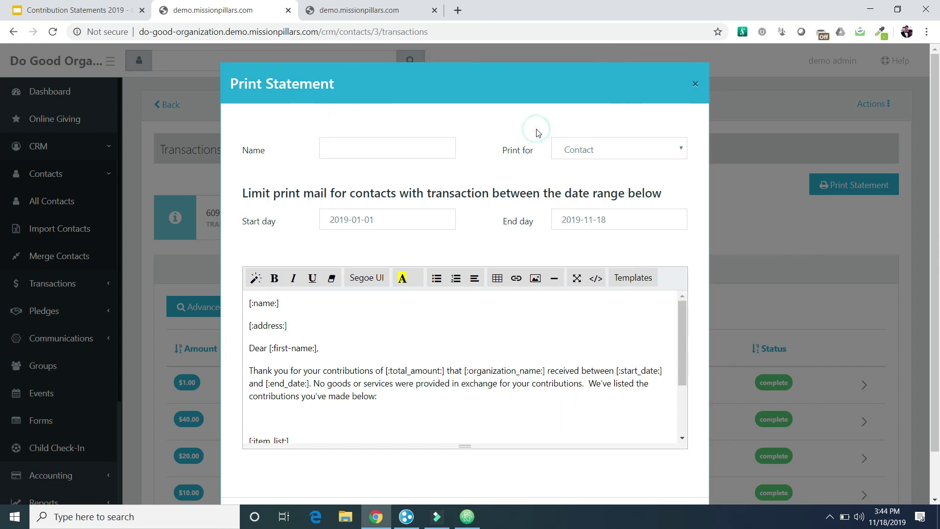
{"action": "left_click", "coordinate": [406, 149]}
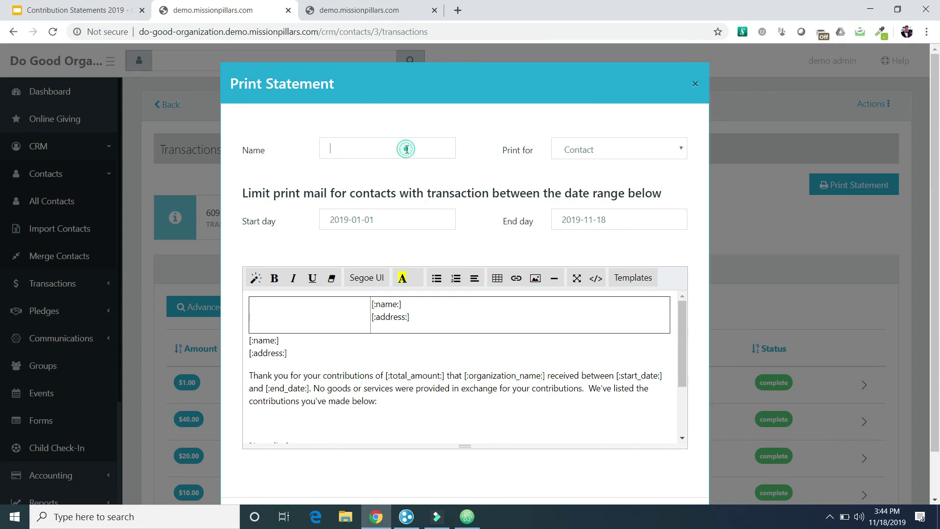
{"action": "type", "text": "Demo Giver"}
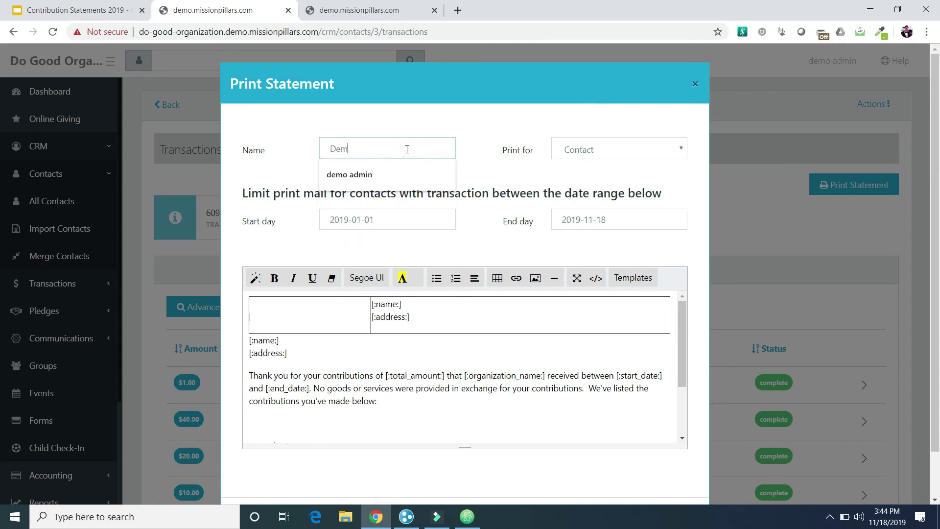
{"action": "left_click", "coordinate": [514, 168]}
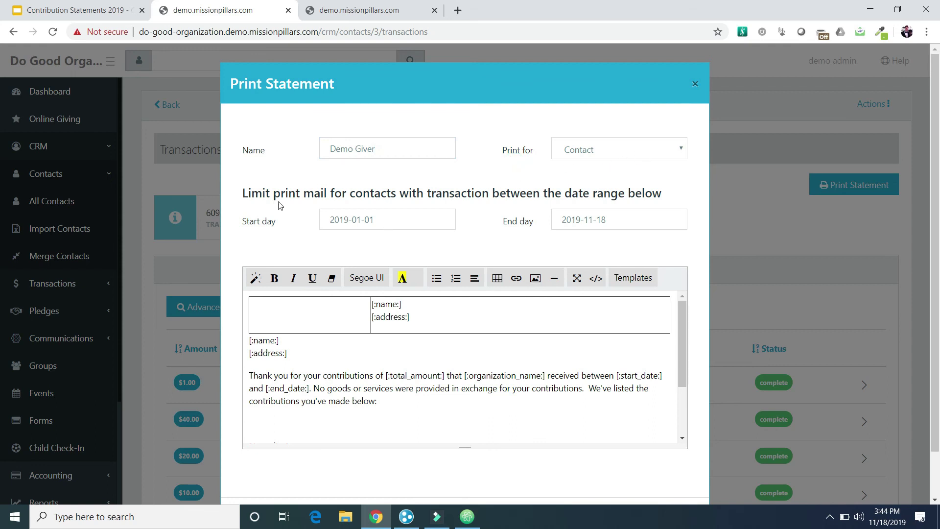
- Set the statement's end day to 2019-12-31
{"action": "left_click", "coordinate": [584, 221]}
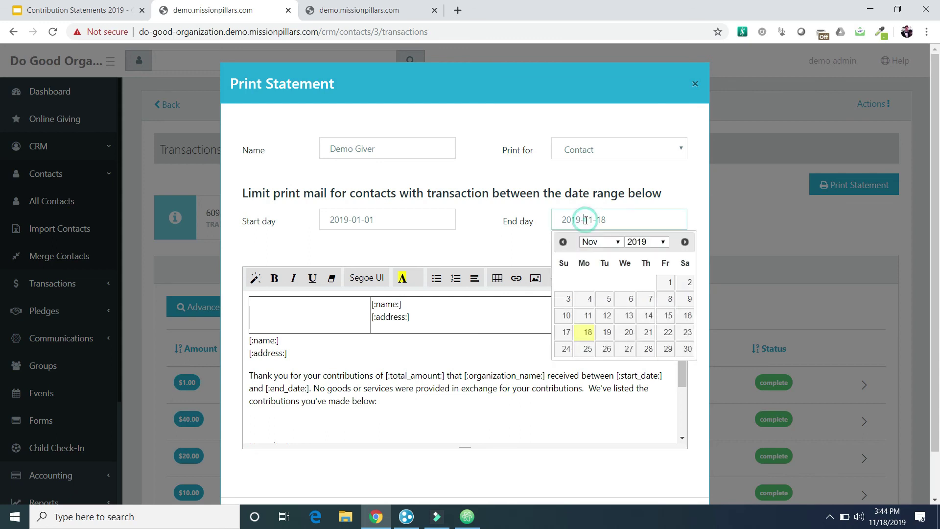
{"action": "left_click", "coordinate": [603, 242]}
{"action": "left_click", "coordinate": [595, 375]}
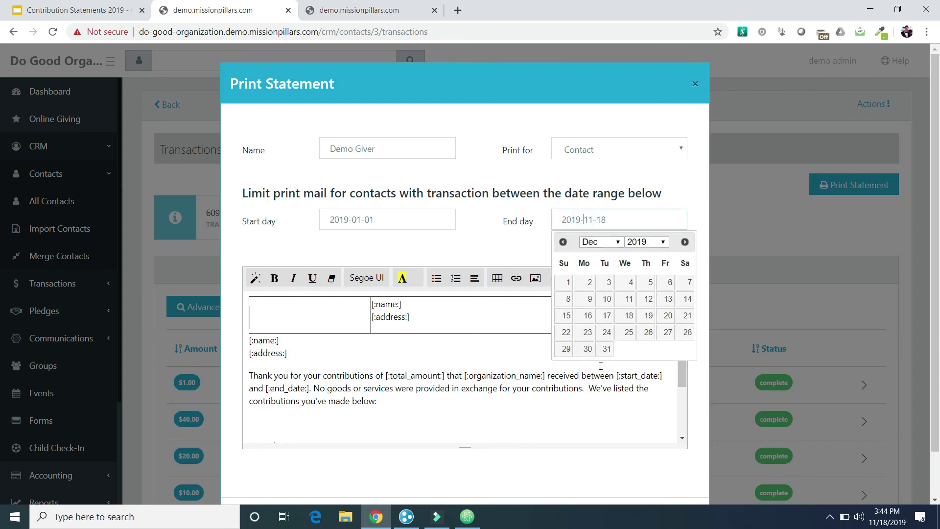
{"action": "left_click", "coordinate": [608, 348]}
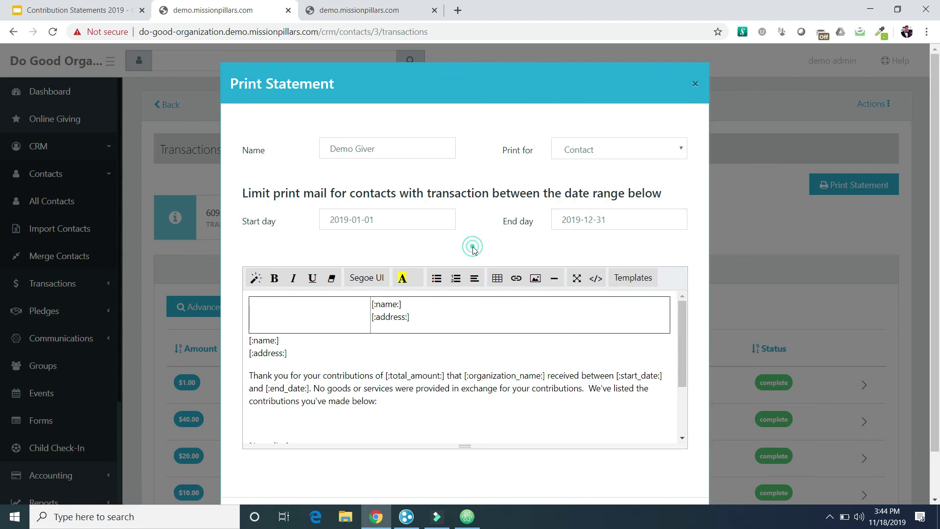
{"action": "scroll", "coordinate": [474, 247], "scroll_direction": "down", "scroll_amount": 1}
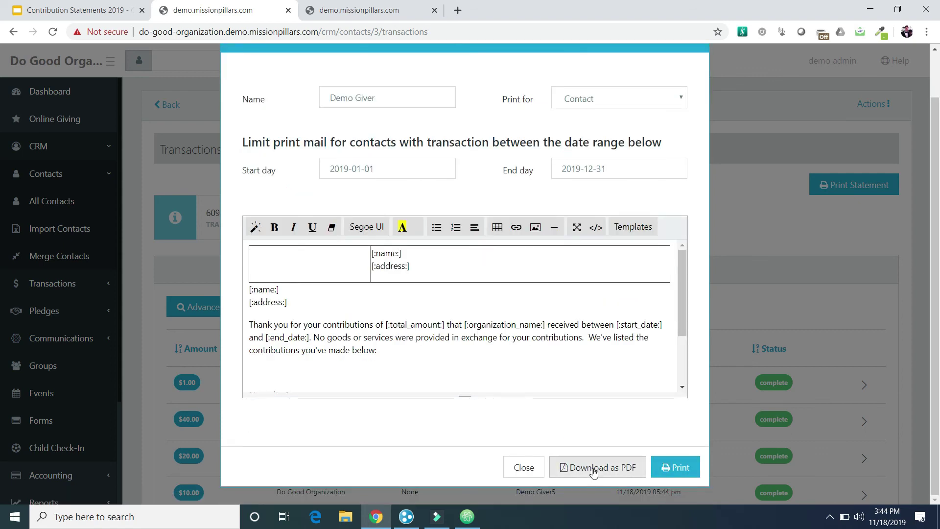